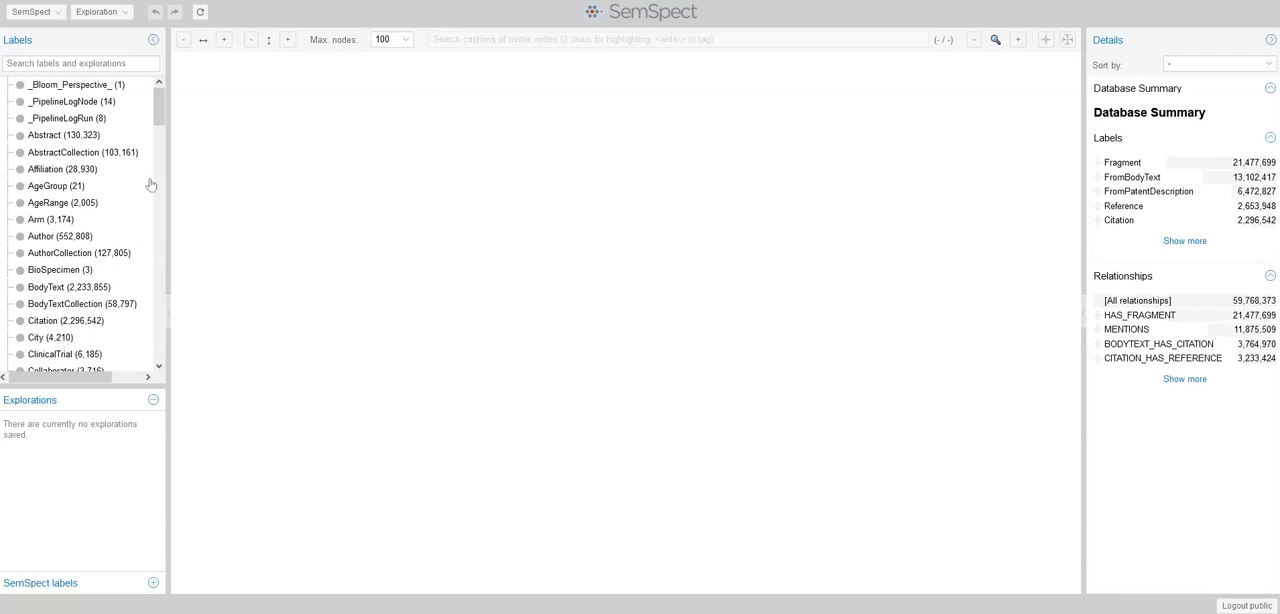
Start the exploration by placing the Gene label on the canvas as a node group
left_click_drag(157, 114, 157, 158)
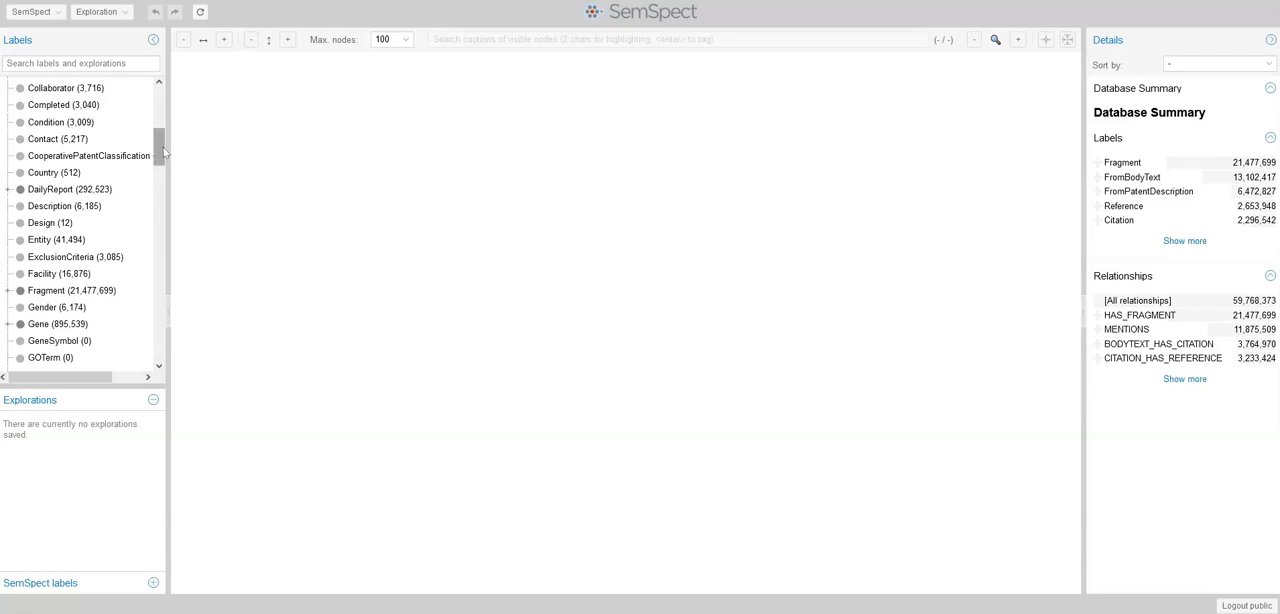
left_click_drag(160, 152, 157, 169)
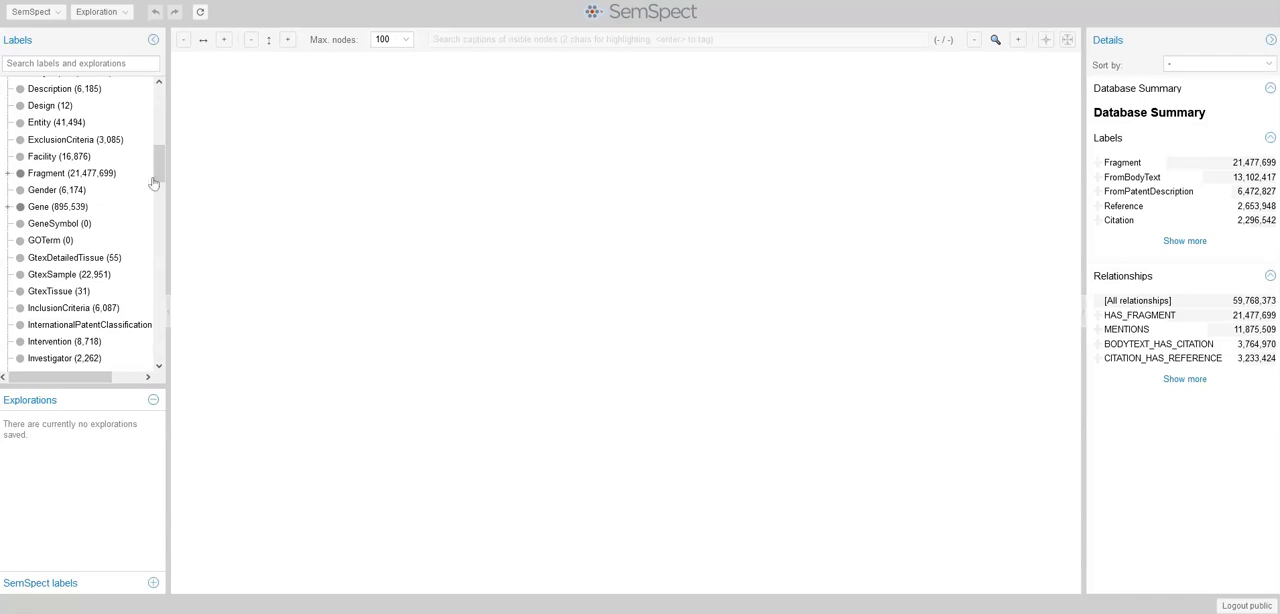
left_click(52, 207)
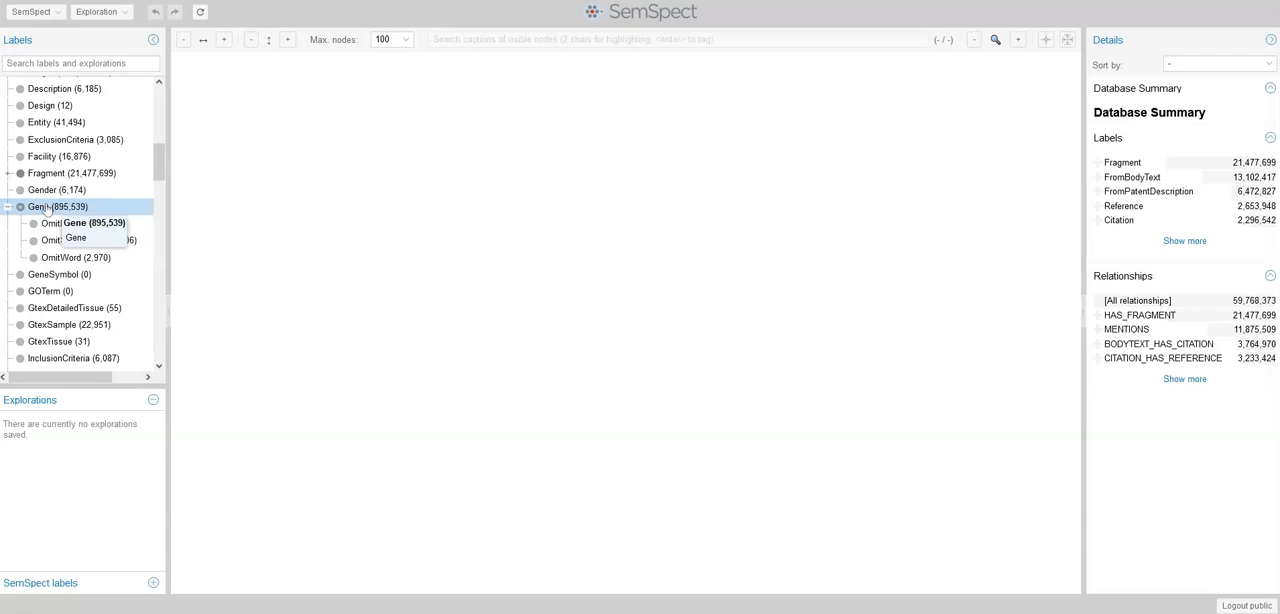
left_click_drag(46, 207, 336, 240)
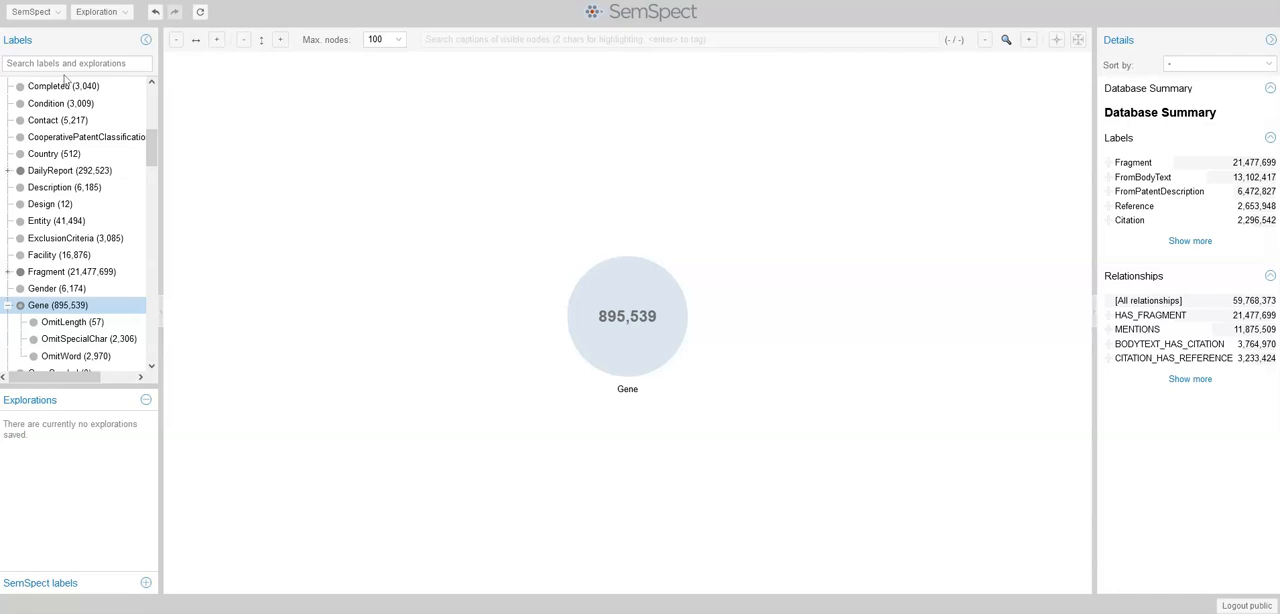
Show the node table of the Gene group and filter its sid column by PF4
left_click(592, 348)
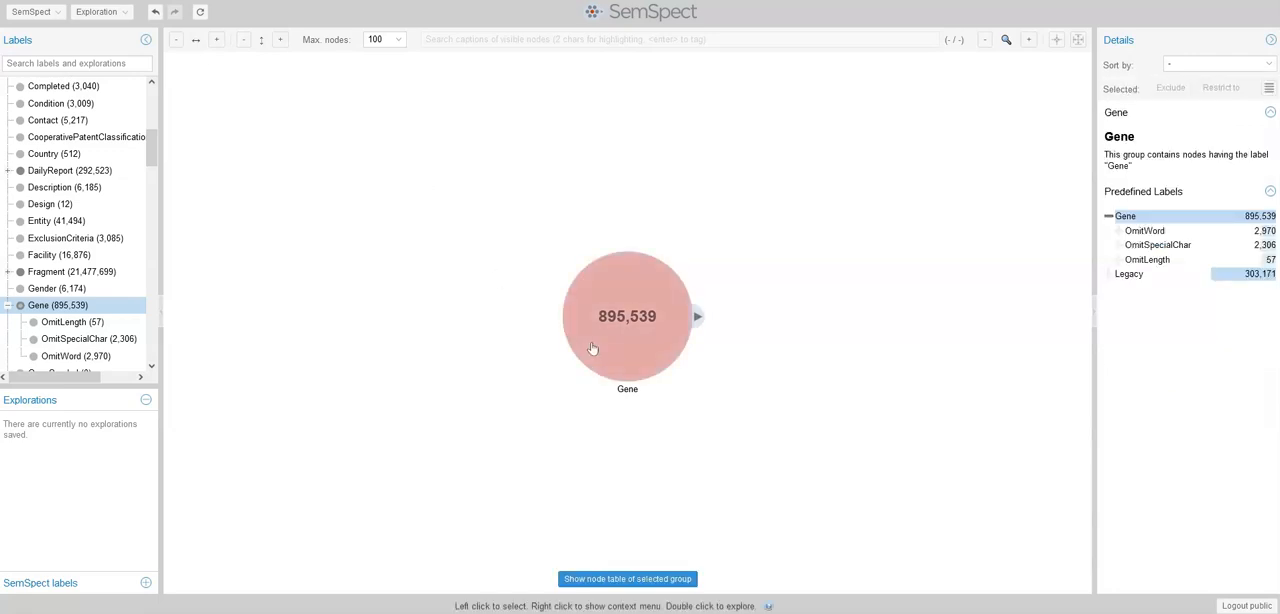
left_click(607, 580)
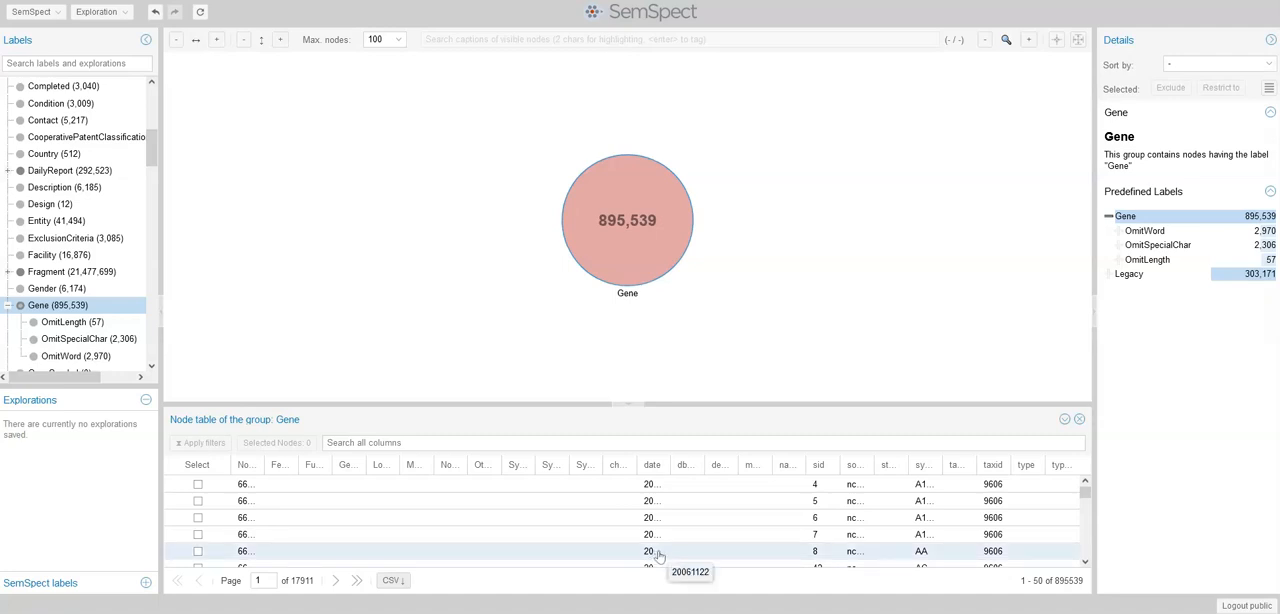
left_click(834, 470)
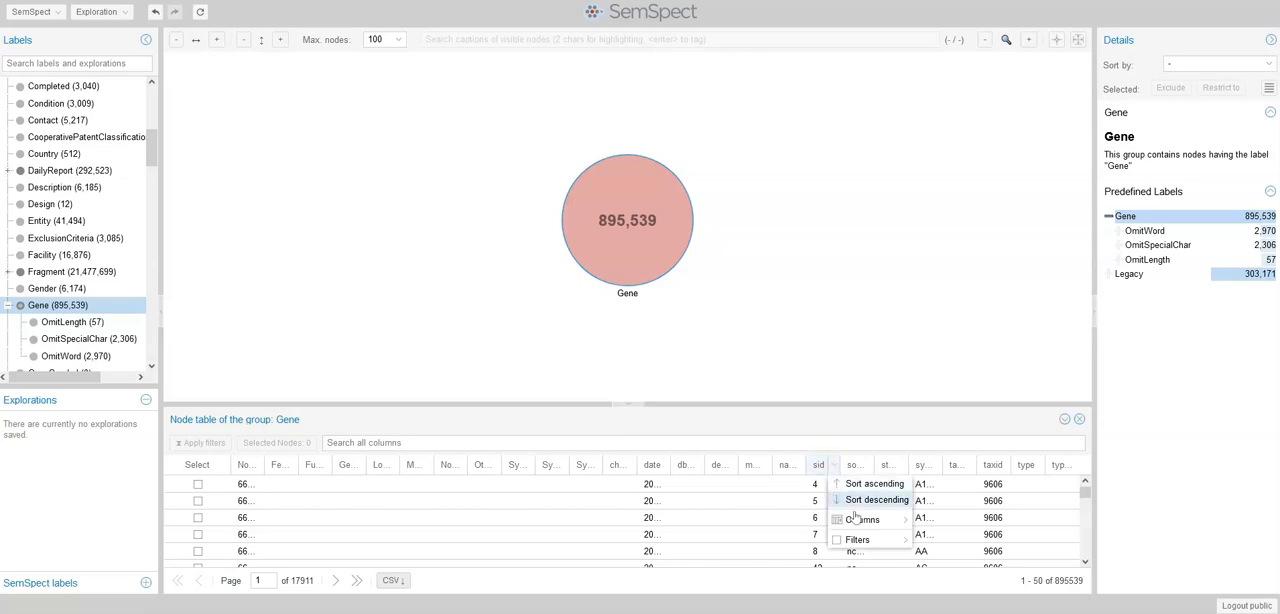
mouse_move(862, 540)
type("PRL")
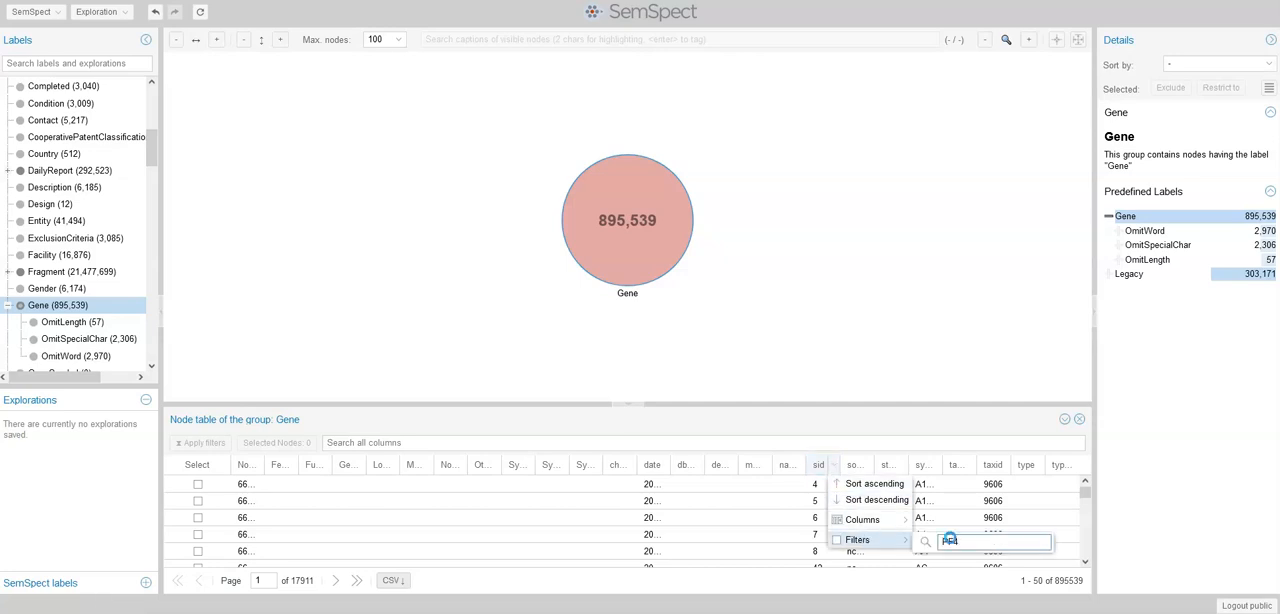
type("F4")
key("Return")
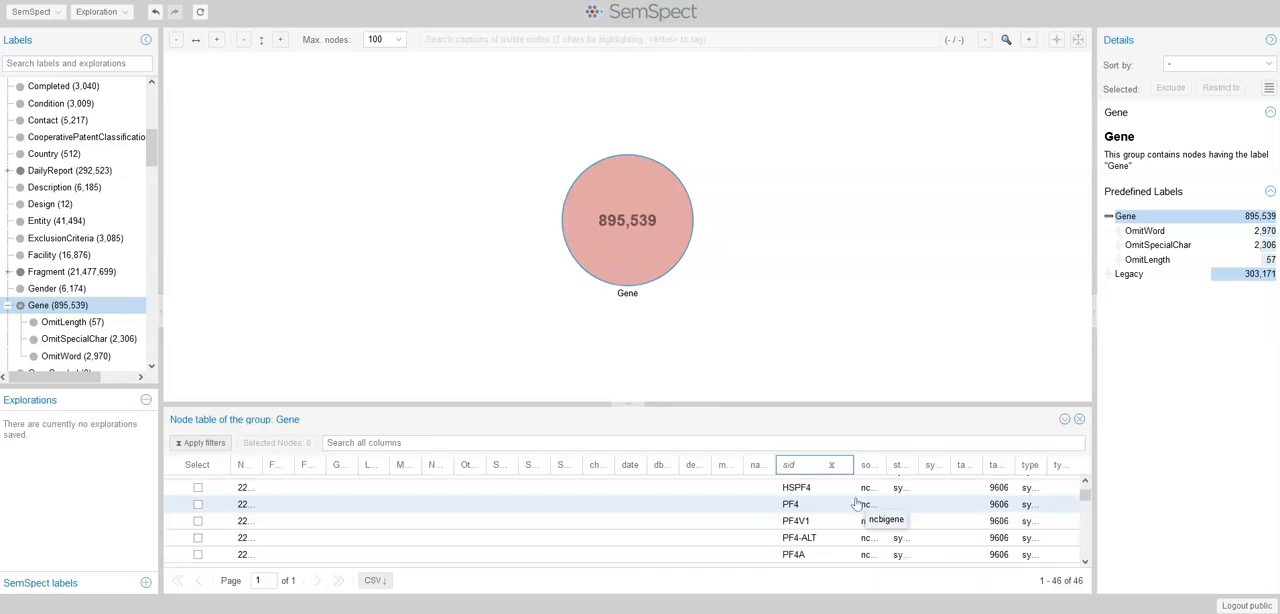
Select the PF4, PF4V1, PF4-ALT and PF4A nodes in the table and restrict the Gene group to them
left_click(197, 504)
left_click(197, 521)
left_click(197, 538)
left_click(198, 554)
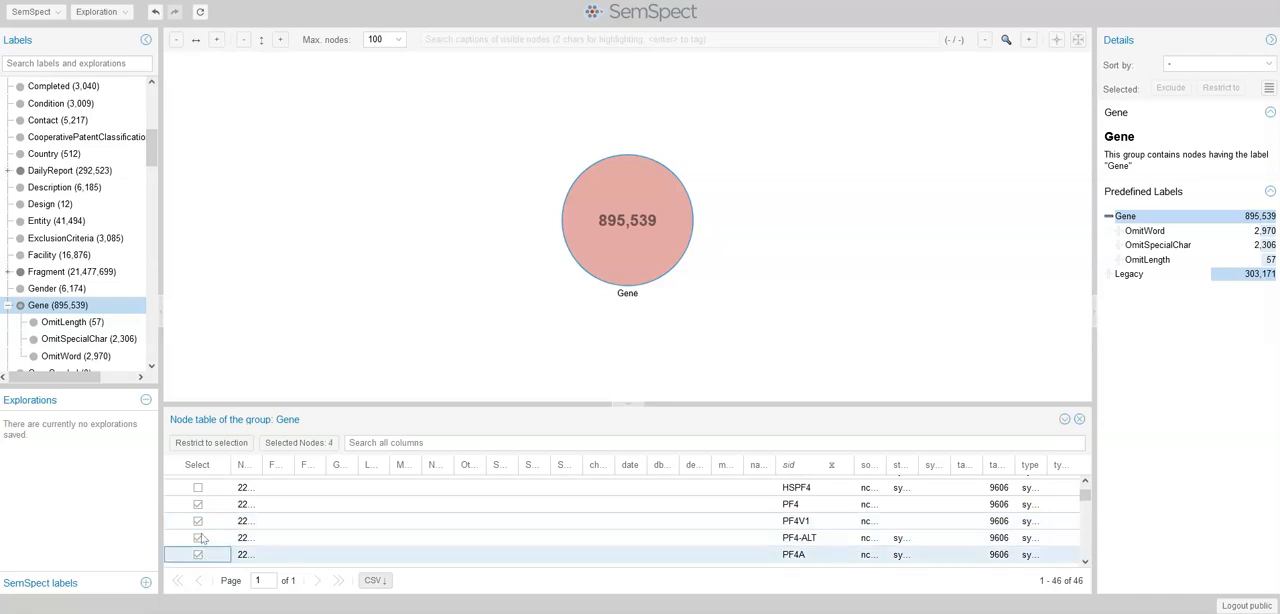
left_click(228, 443)
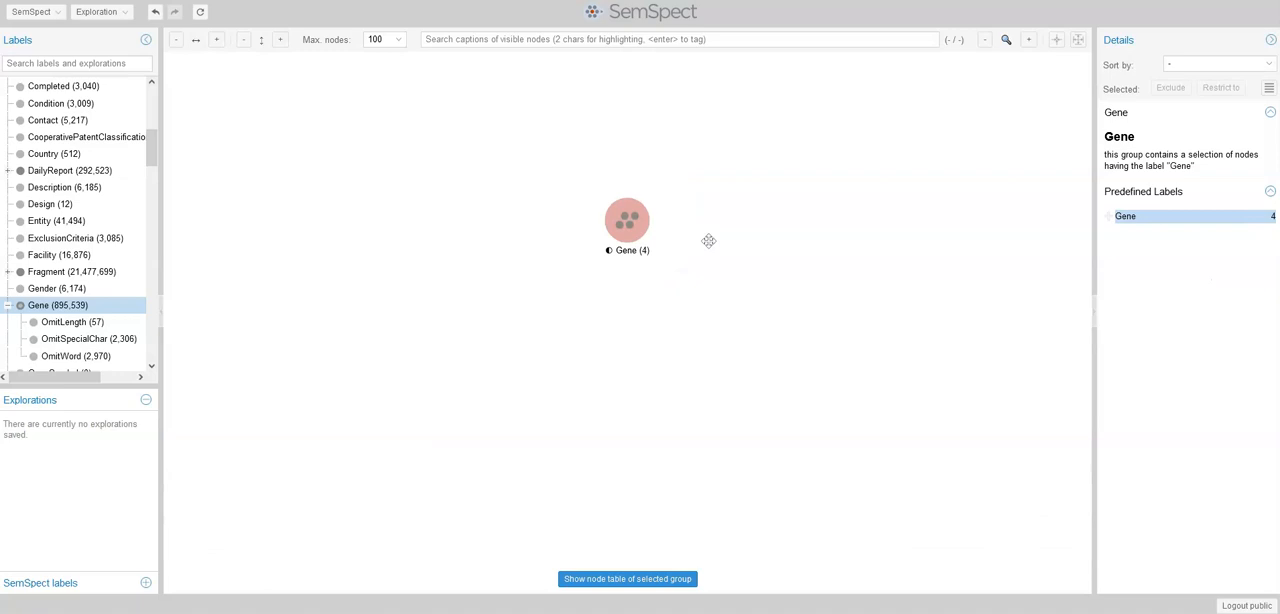
Tag the PF4A node red and expand the restricted Gene group to connected Gene nodes through all relationships
right_click(633, 221)
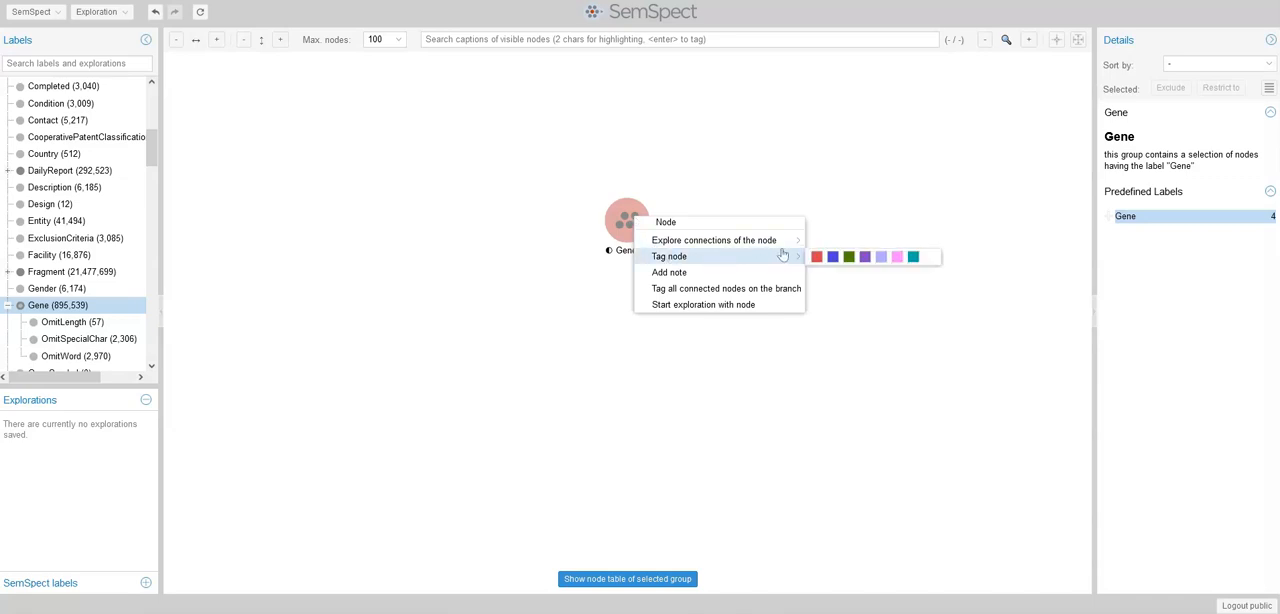
left_click(818, 257)
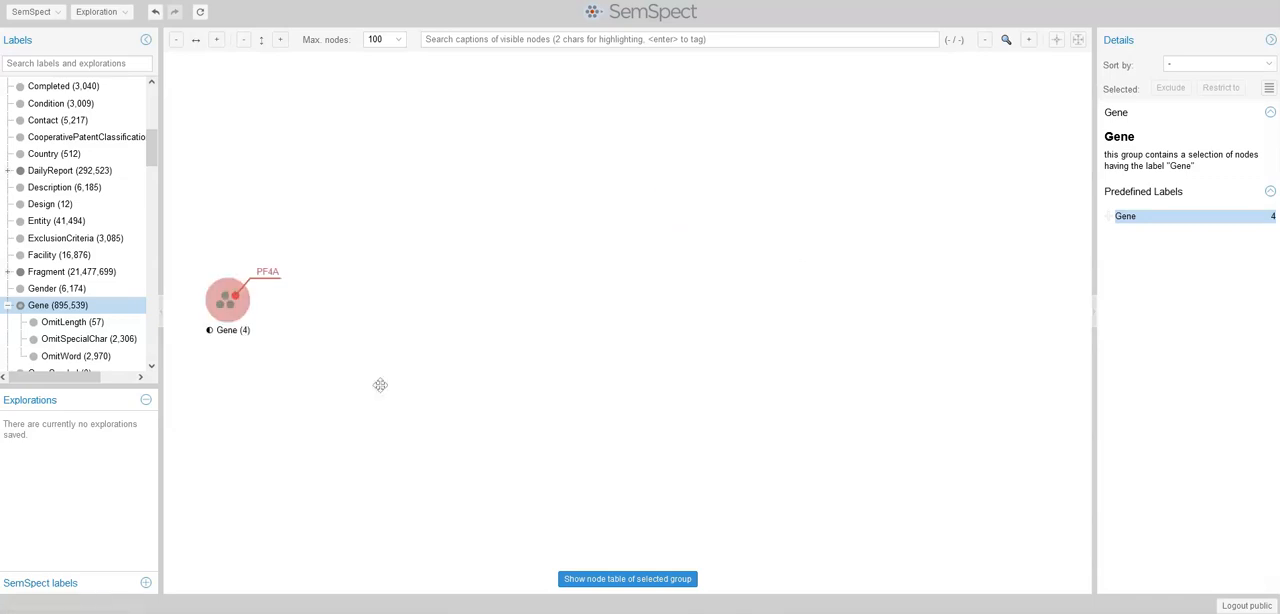
left_click(254, 304)
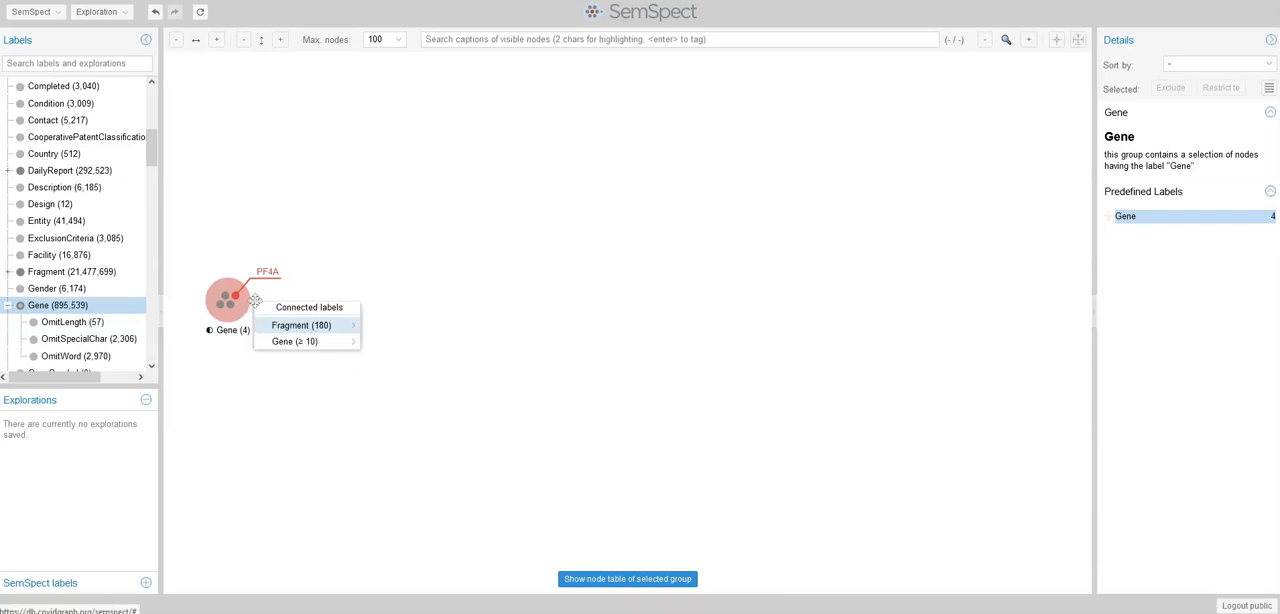
mouse_move(296, 342)
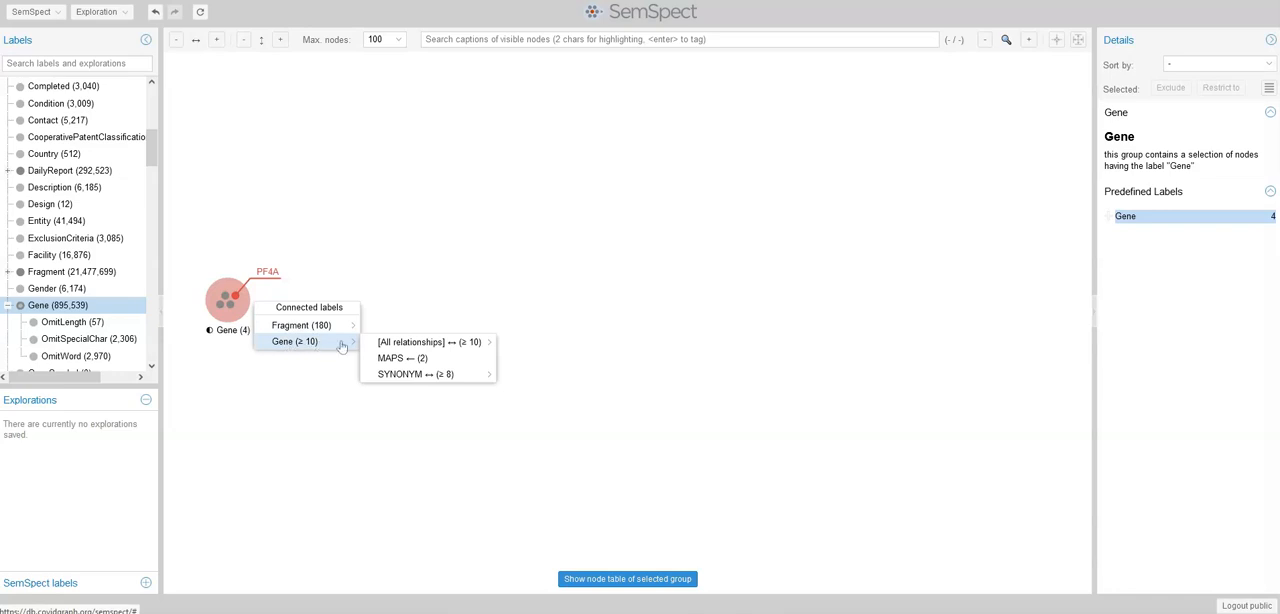
mouse_move(380, 345)
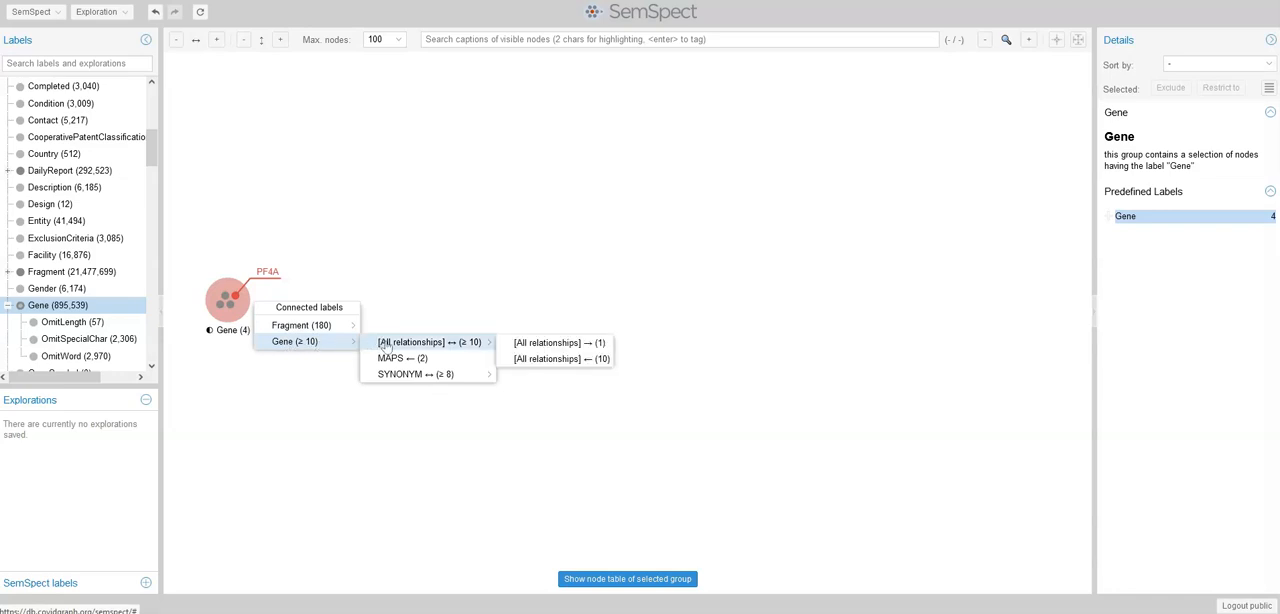
left_click(384, 344)
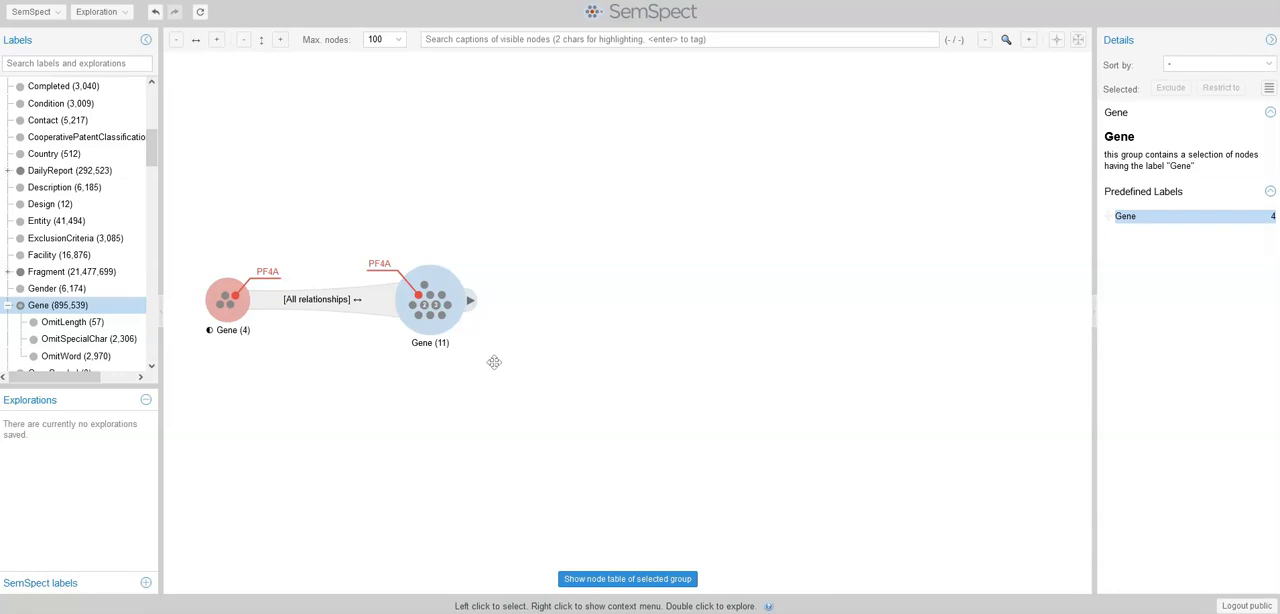
Expand the connected Gene group to Fragment through MENTIONS, and the Fragment group to PatentDescription through HAS_FRAGMENT
left_click(470, 300)
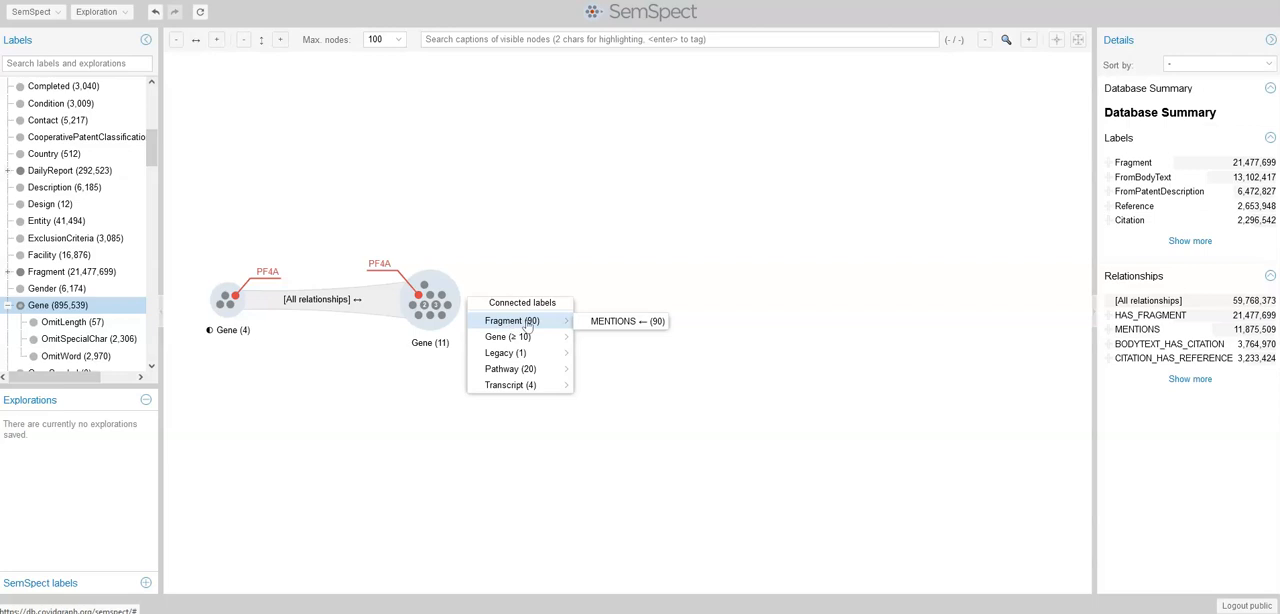
left_click(601, 326)
right_click(763, 300)
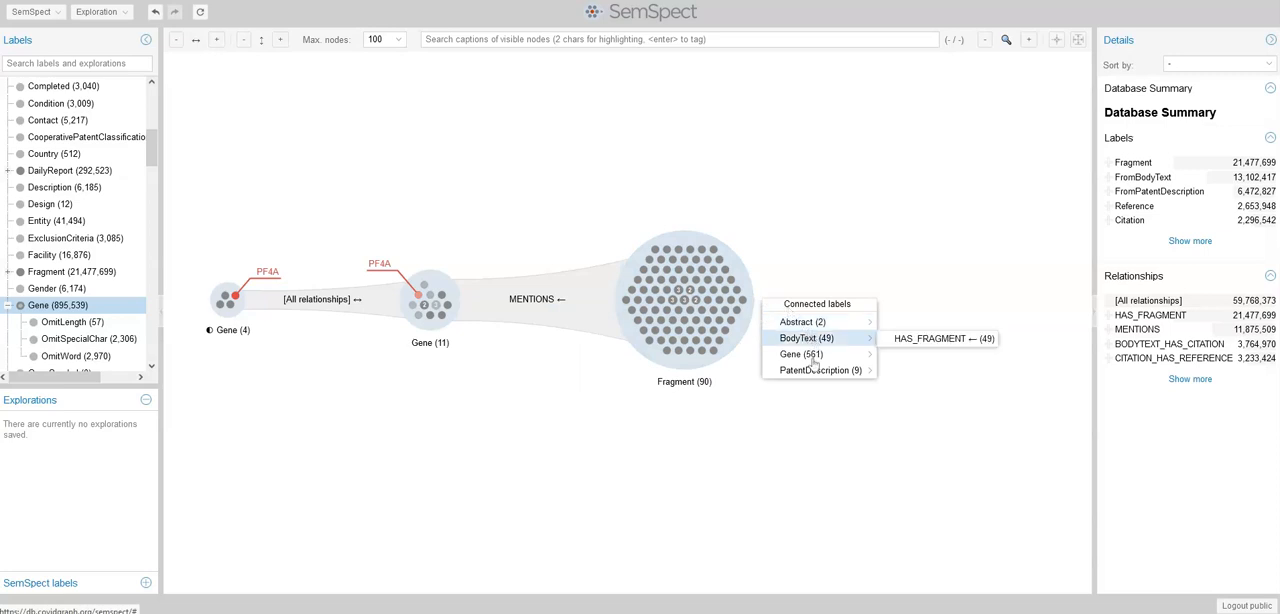
mouse_move(820, 372)
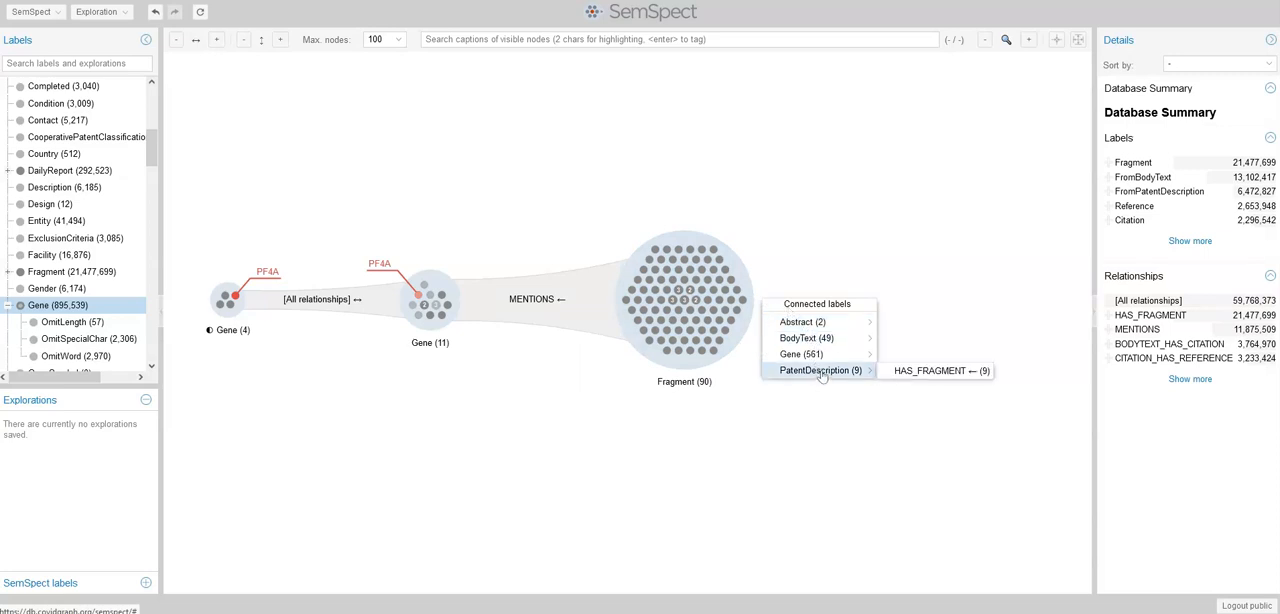
left_click(902, 372)
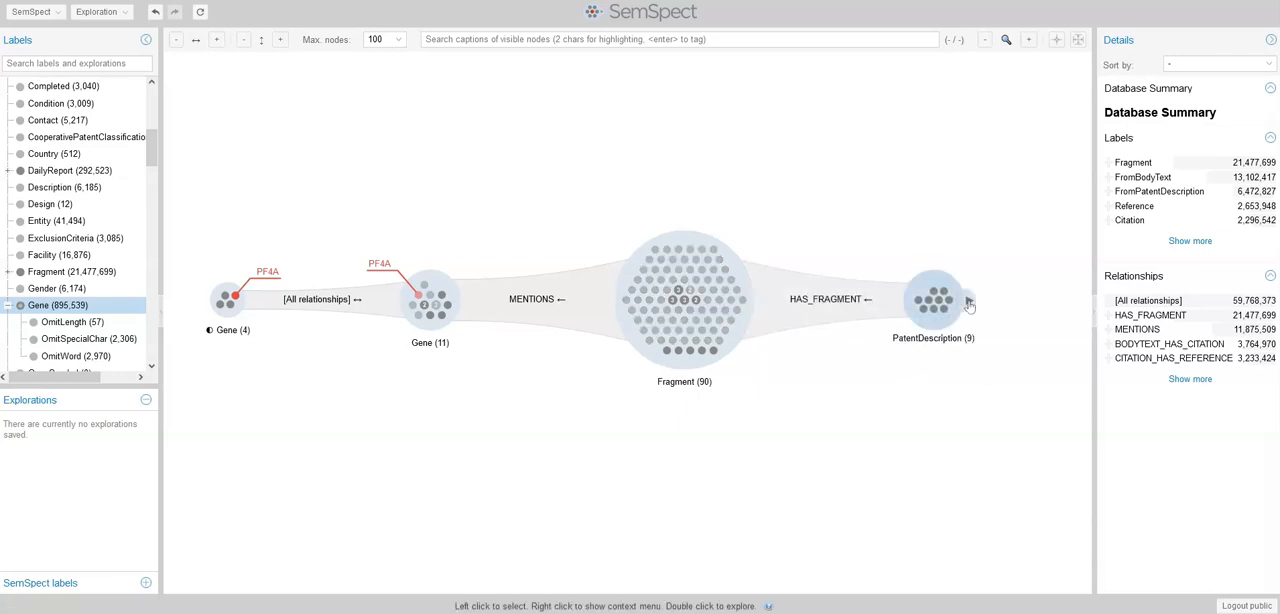
Expand PatentDescription to Patent through PATENT_HAS_PATENTDESCRIPTION, and the Patent group to PatentTitle through PATENT_HAS_PATENTTITLE
right_click(968, 303)
mouse_move(990, 345)
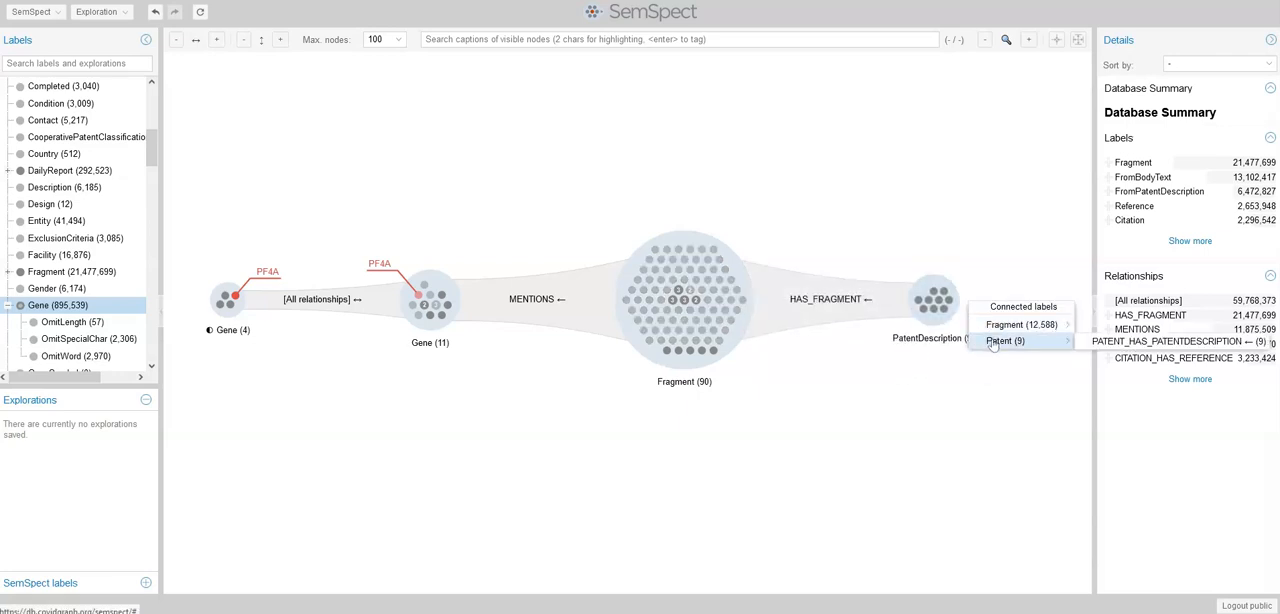
left_click(1096, 343)
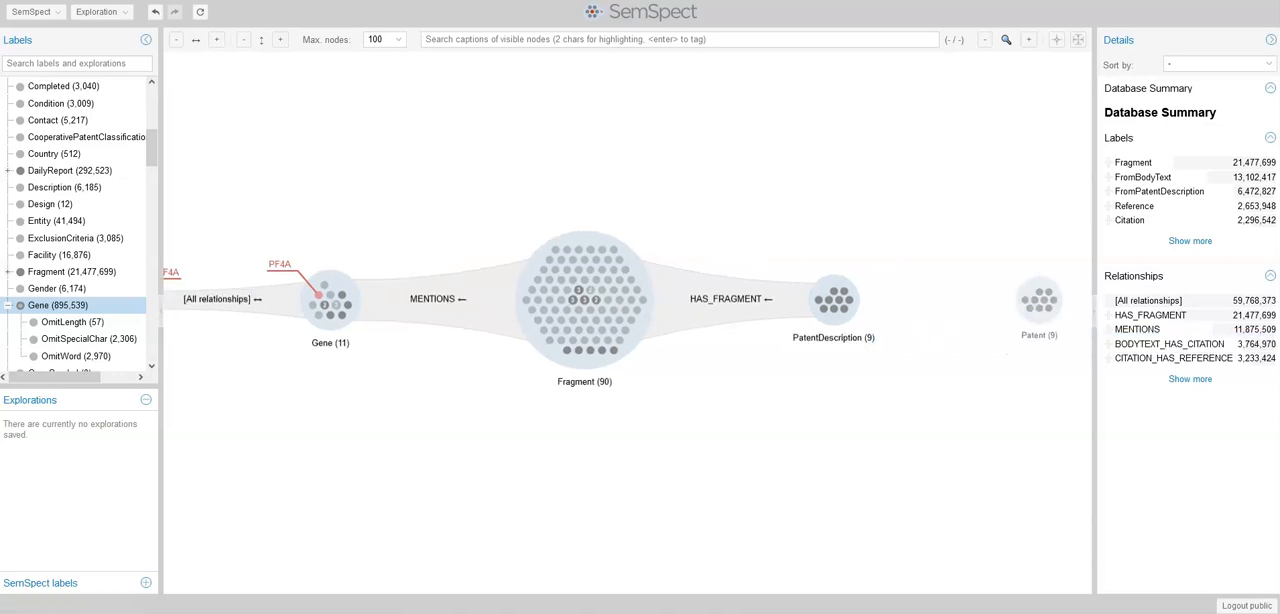
right_click(1072, 302)
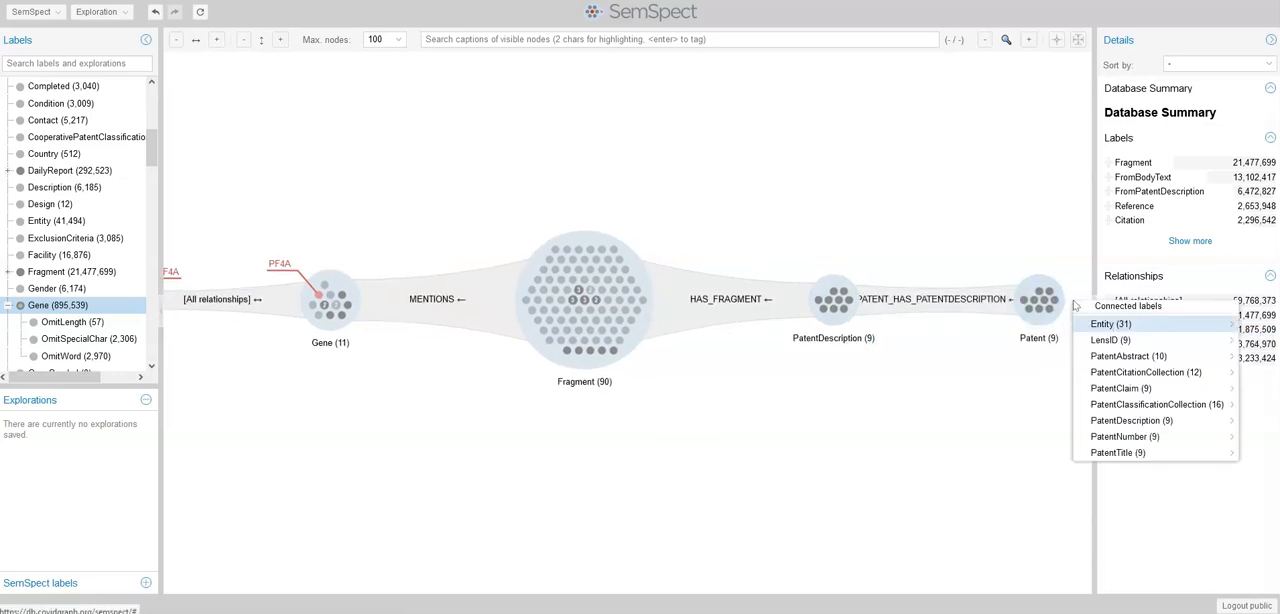
mouse_move(1117, 454)
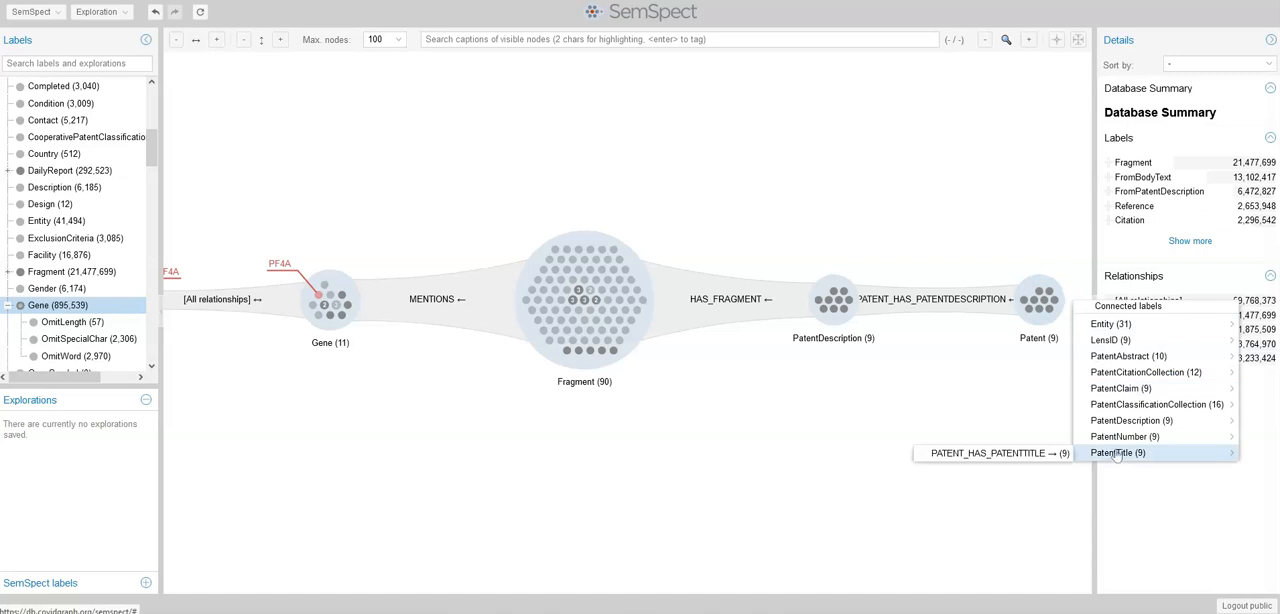
left_click(1035, 455)
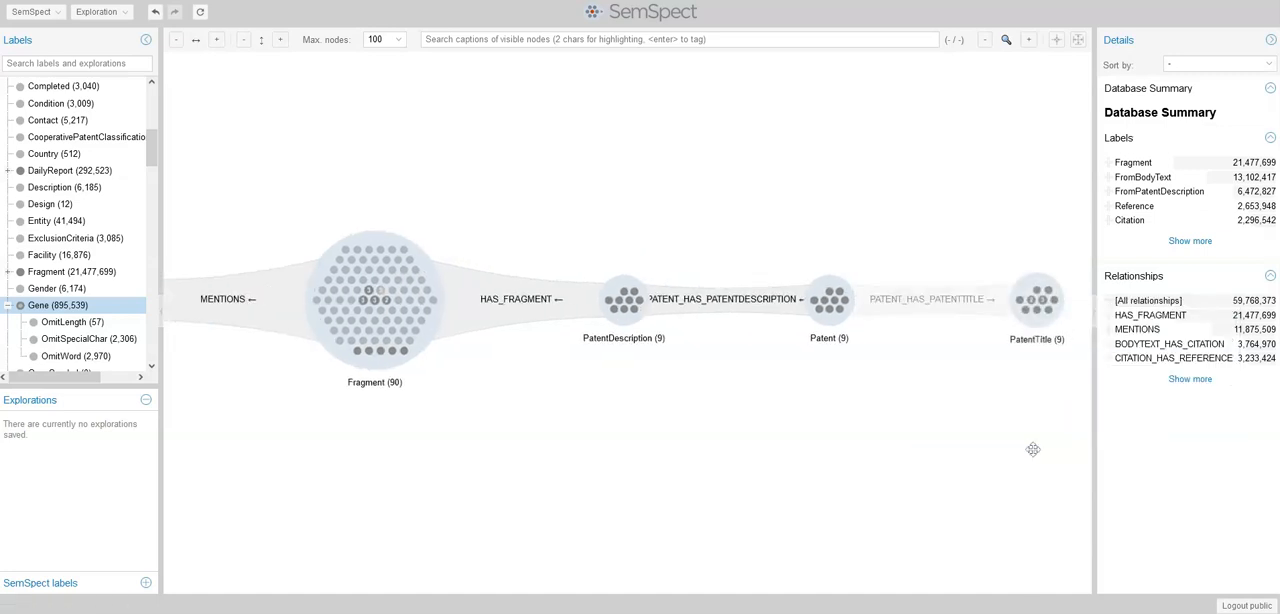
Tag the patent title node "Methods of treating lung diseases" blue
mouse_move(1048, 316)
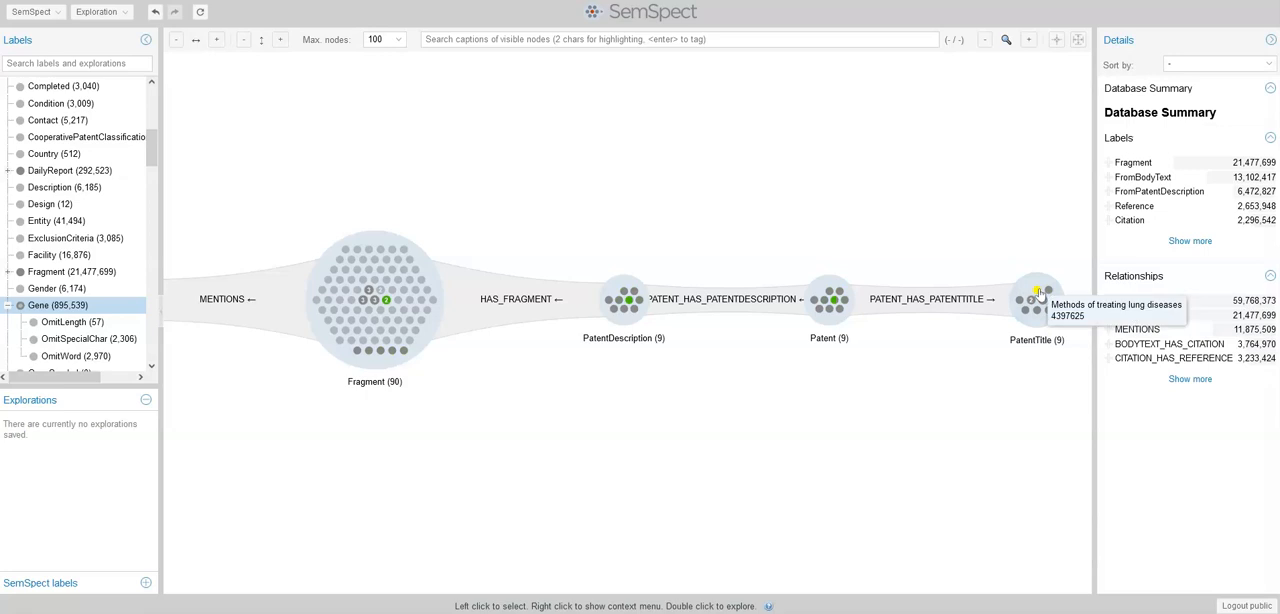
right_click(1039, 293)
mouse_move(1078, 329)
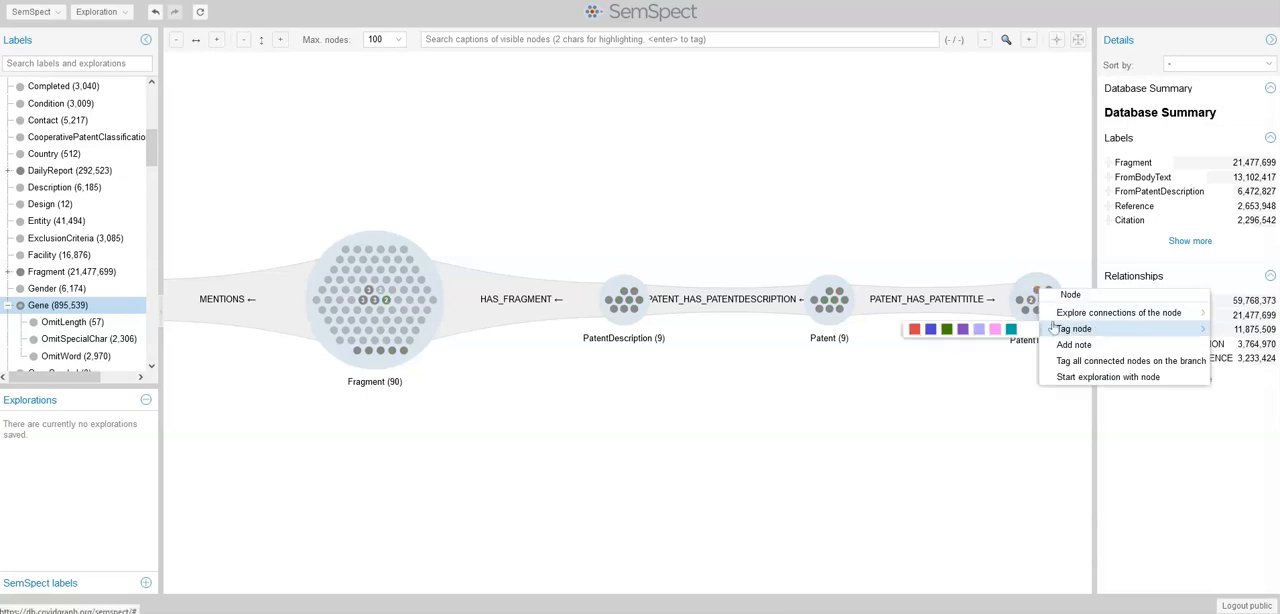
left_click(930, 329)
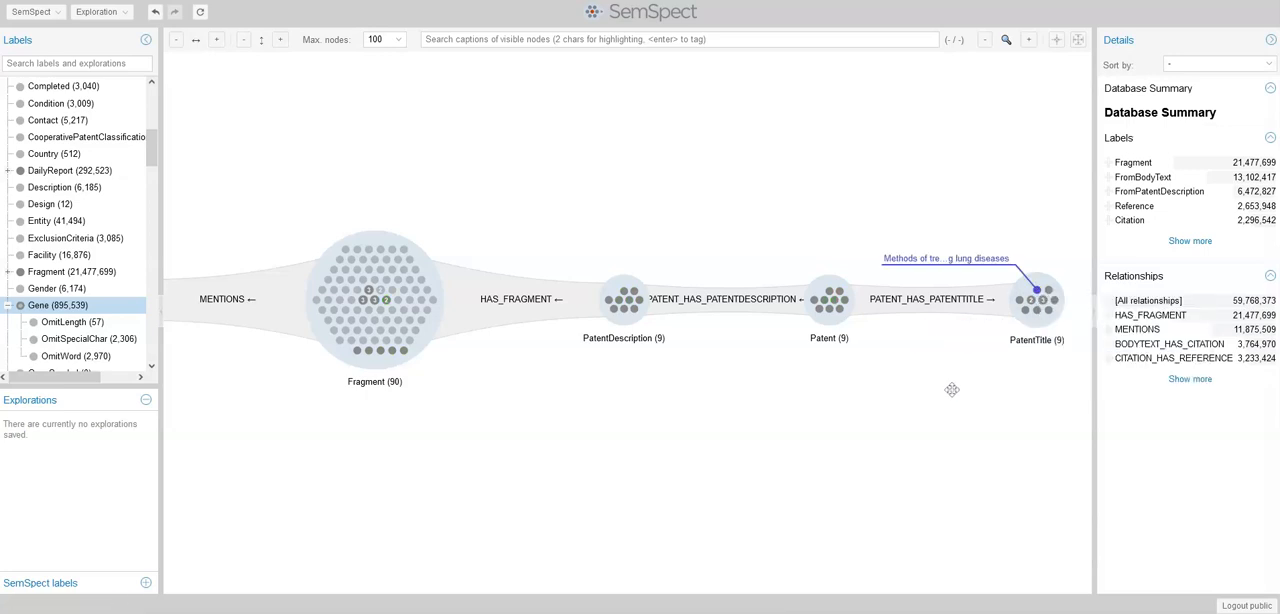
Expand the Patent group to Entity through OWNER and tag the Thermo Fisher entity node light purple
right_click(864, 304)
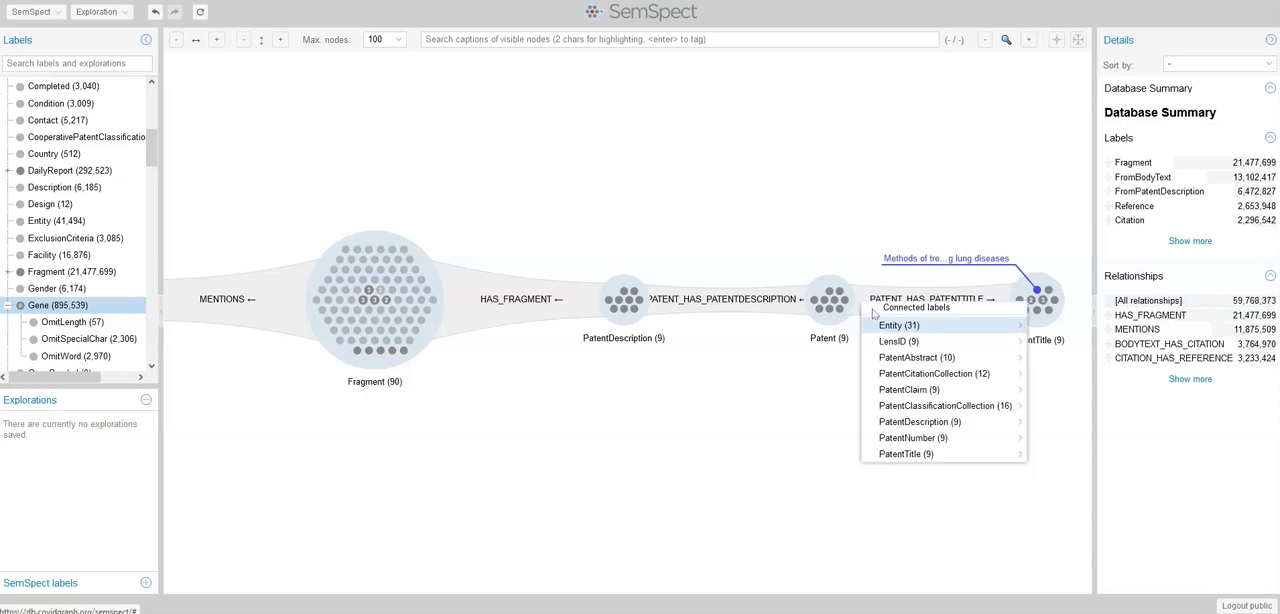
mouse_move(899, 332)
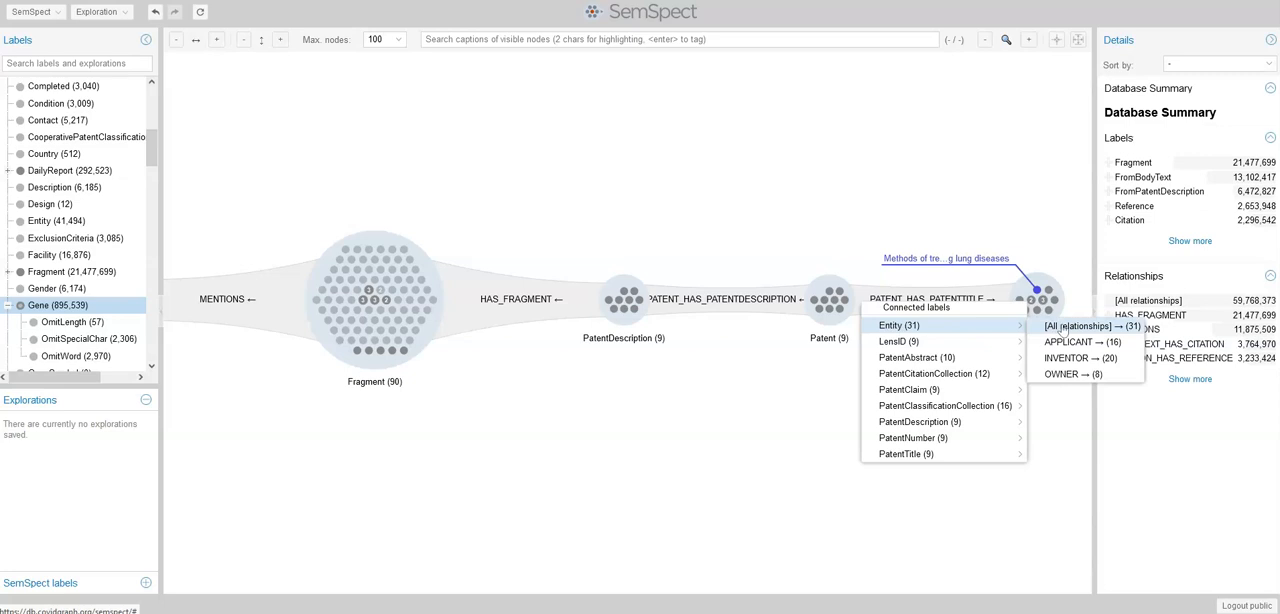
left_click(1072, 375)
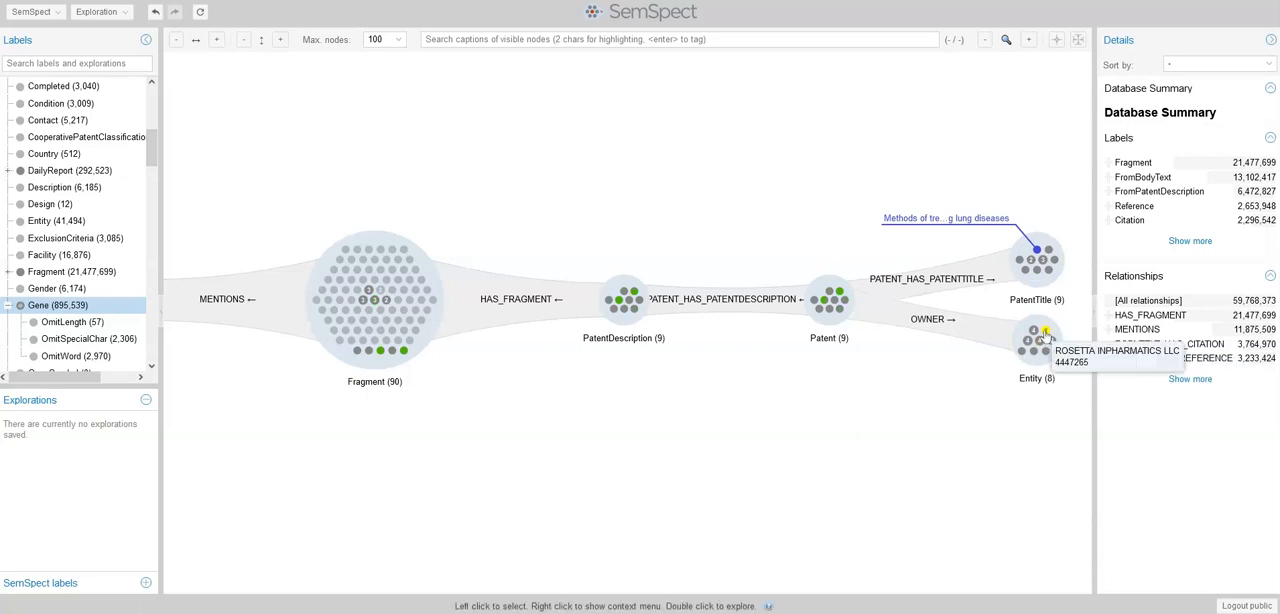
right_click(1034, 333)
mouse_move(1066, 371)
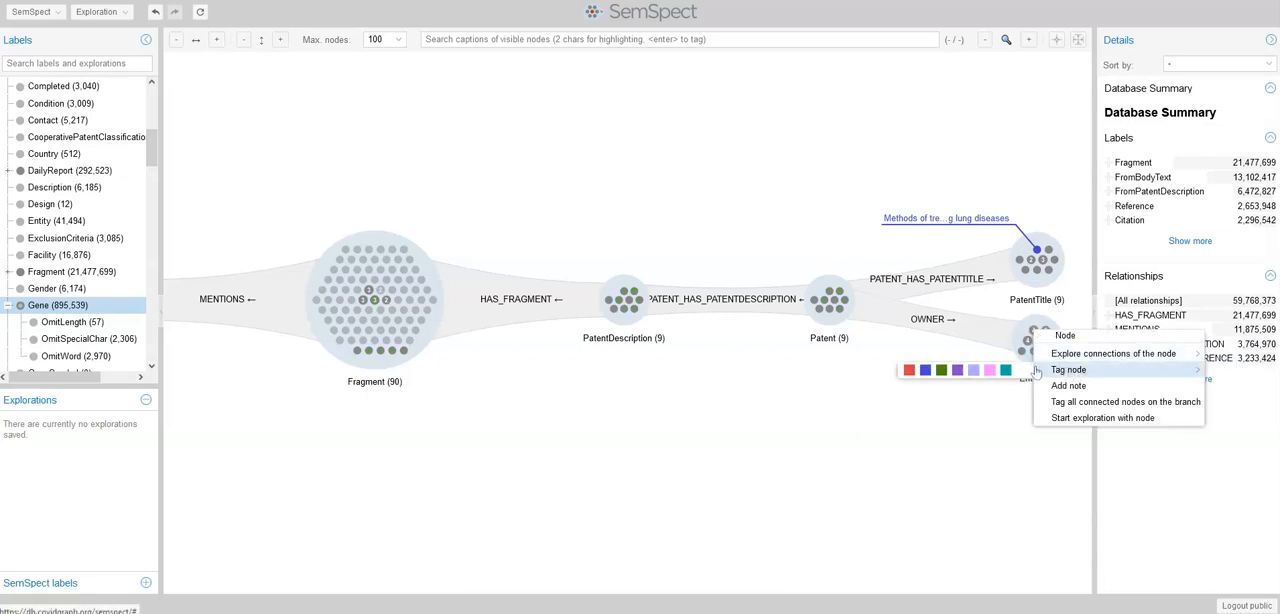
left_click(972, 370)
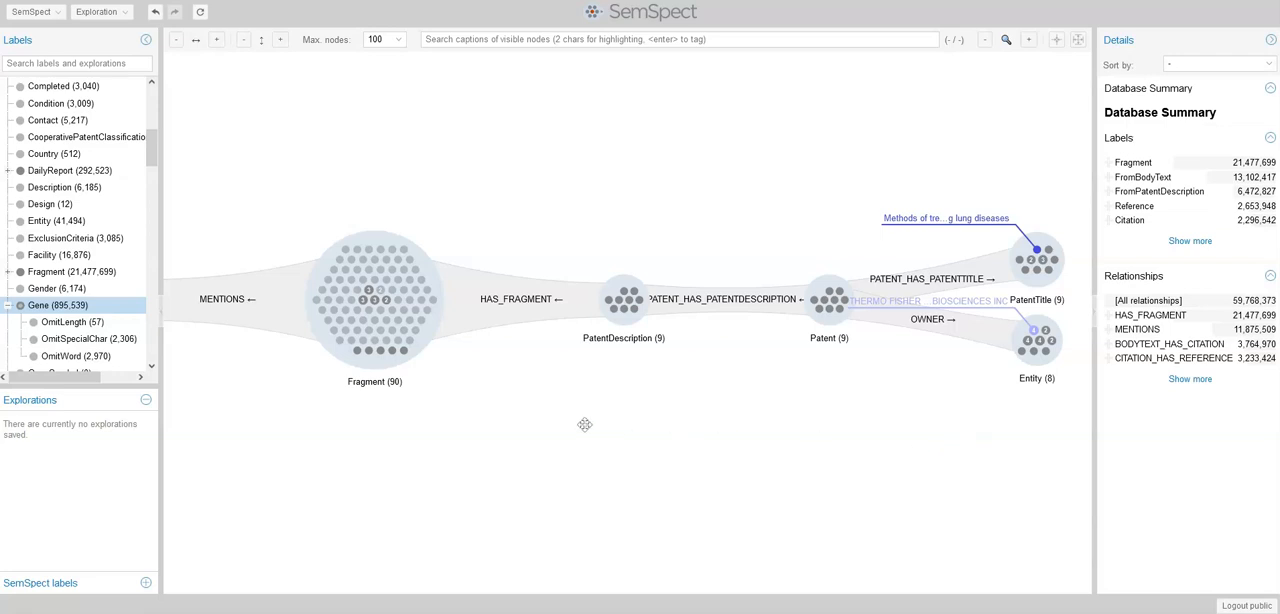
Expand the Fragment group to BodyText through HAS_FRAGMENT, and the BodyText group to BodyTextCollection through BODYTEXTCOLLECTION_HAS_BODYTEXT
left_click(456, 305)
mouse_move(504, 342)
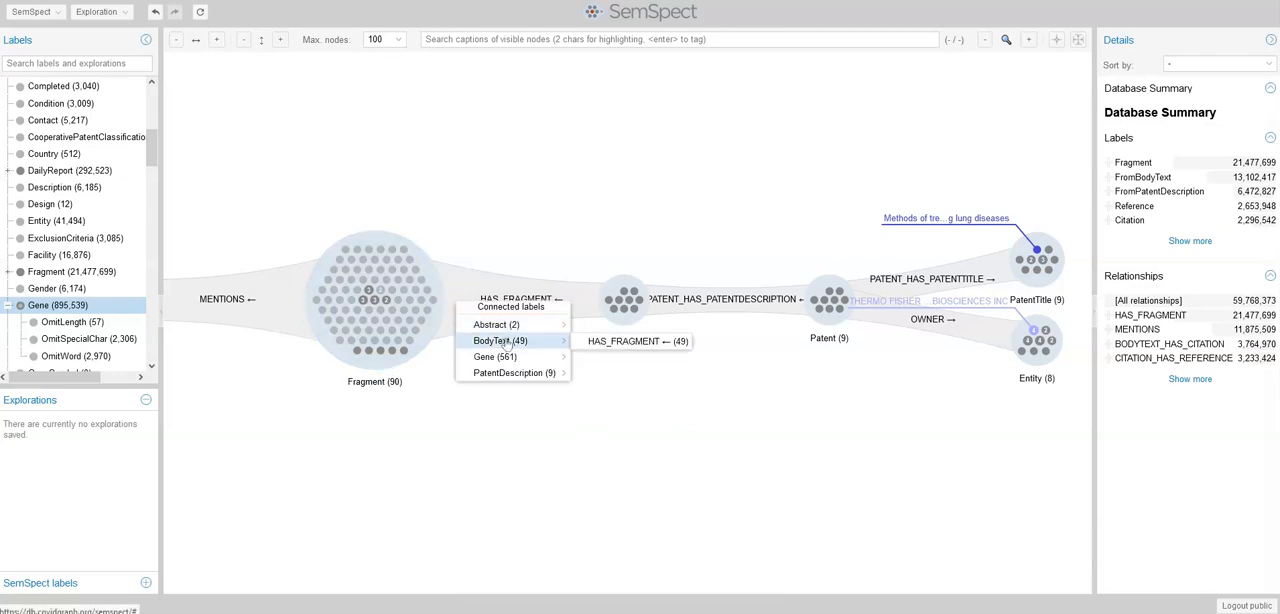
left_click(601, 346)
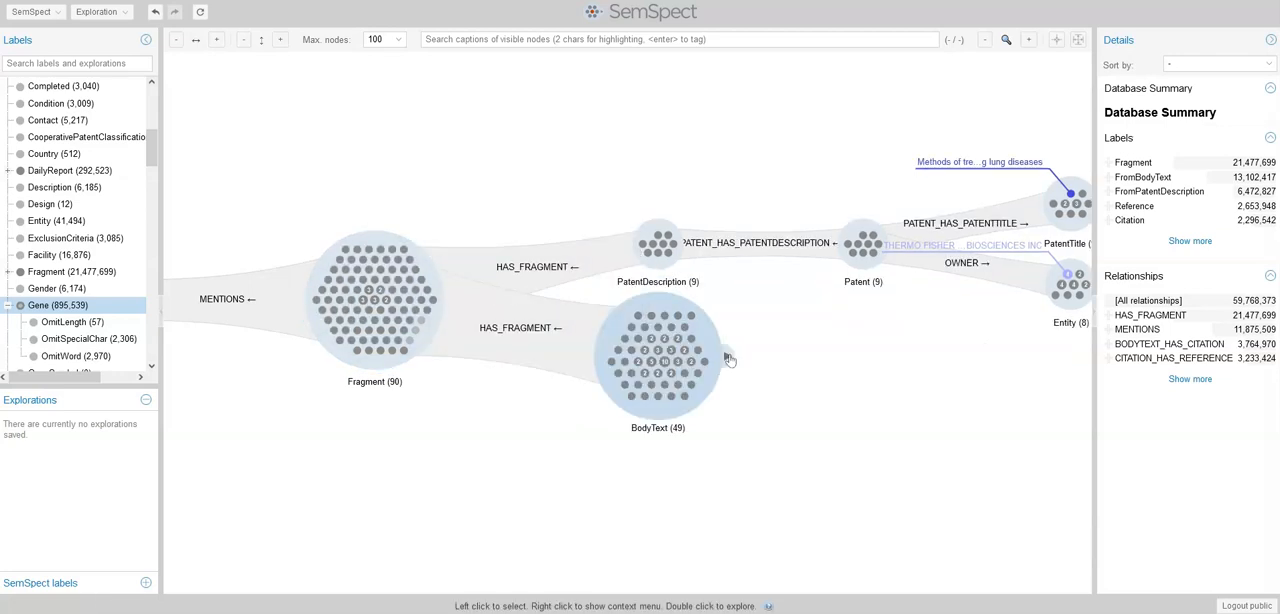
left_click(726, 362)
mouse_move(796, 384)
left_click(880, 379)
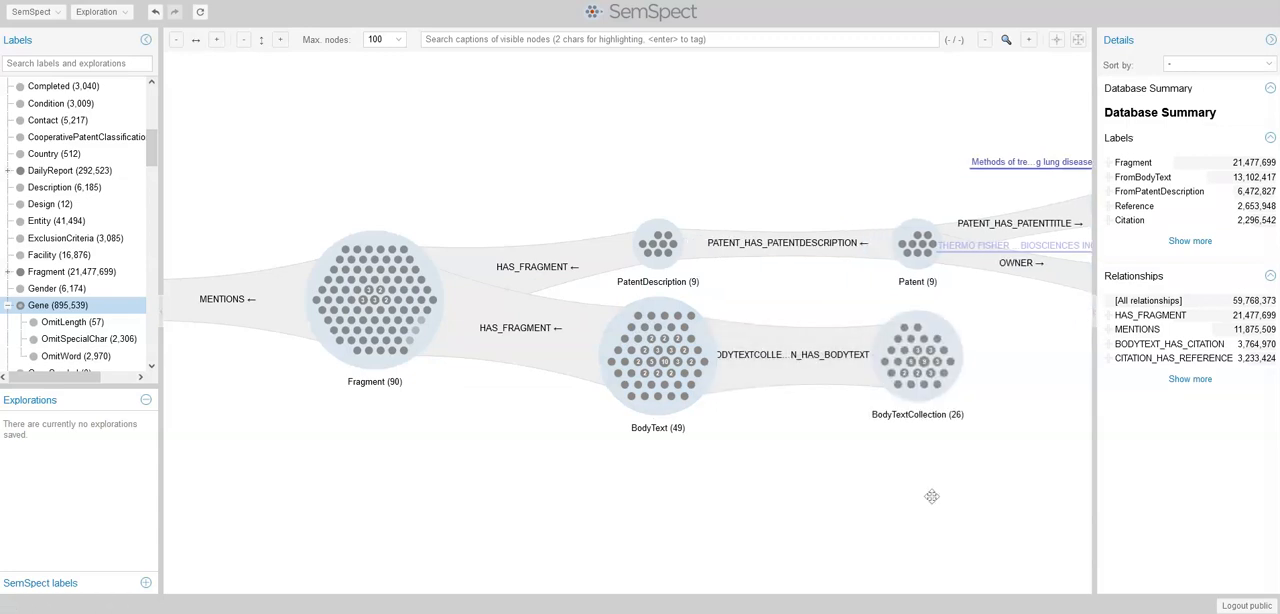
Expand the BodyTextCollection group to Paper through PAPER_HAS_BODYTEXTCOLLECTION
left_click(971, 357)
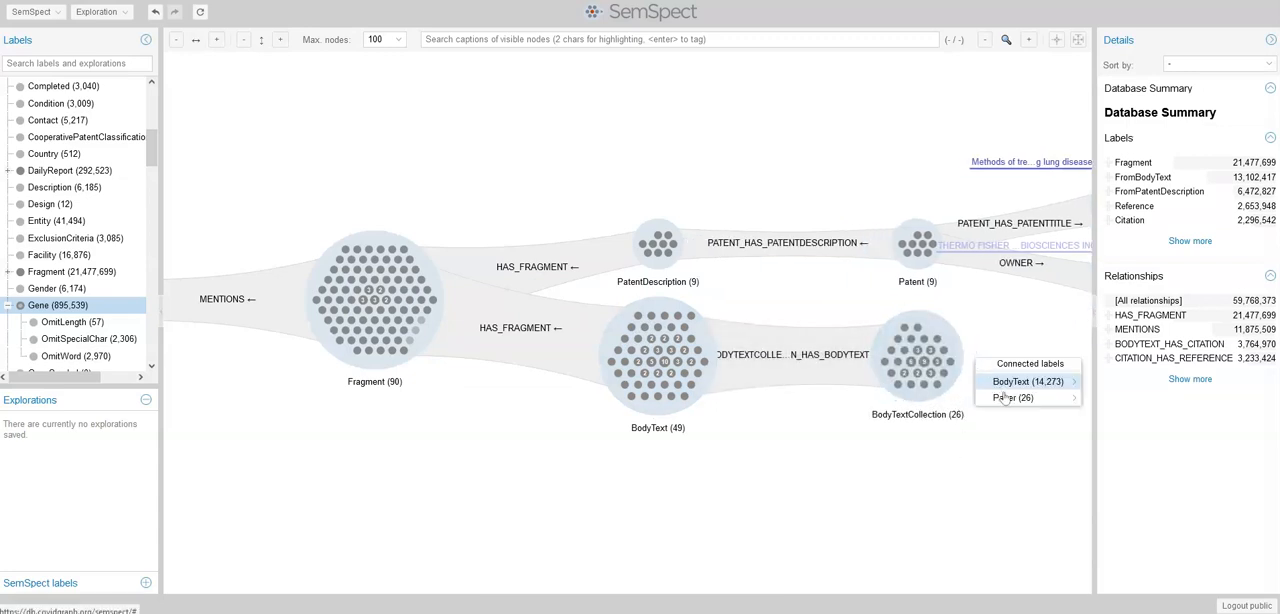
mouse_move(1003, 406)
left_click(958, 398)
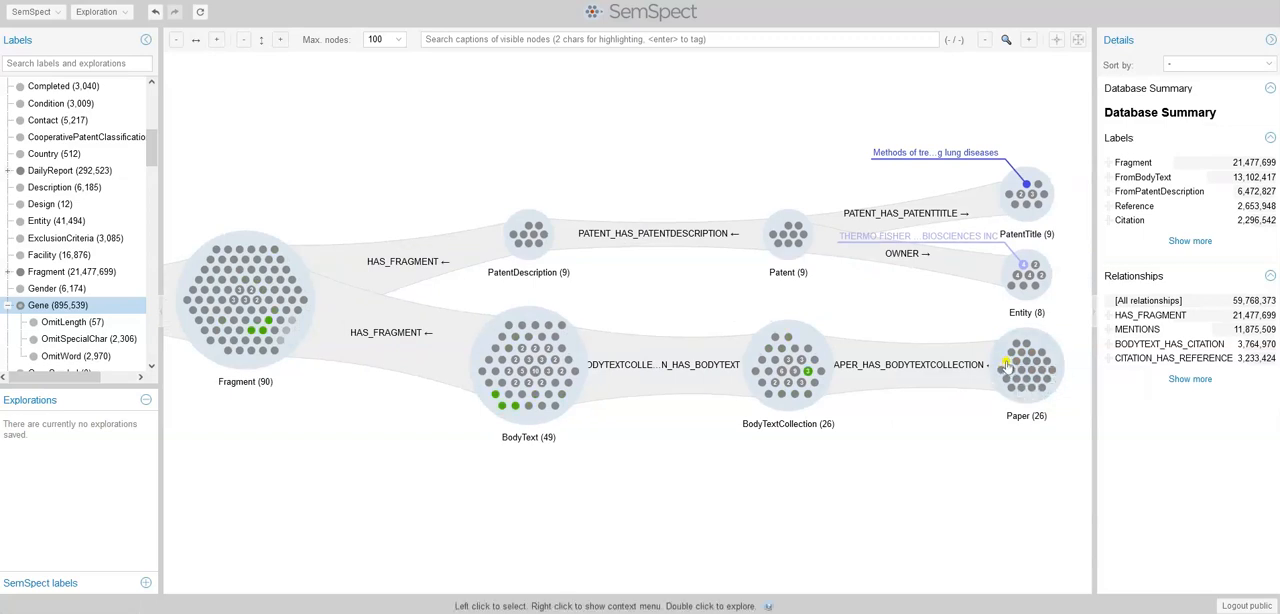
Tag the paper nodes "Platelets and Airway Diseases" and "Mechanisms of Hypersensitivity" blue
right_click(1006, 369)
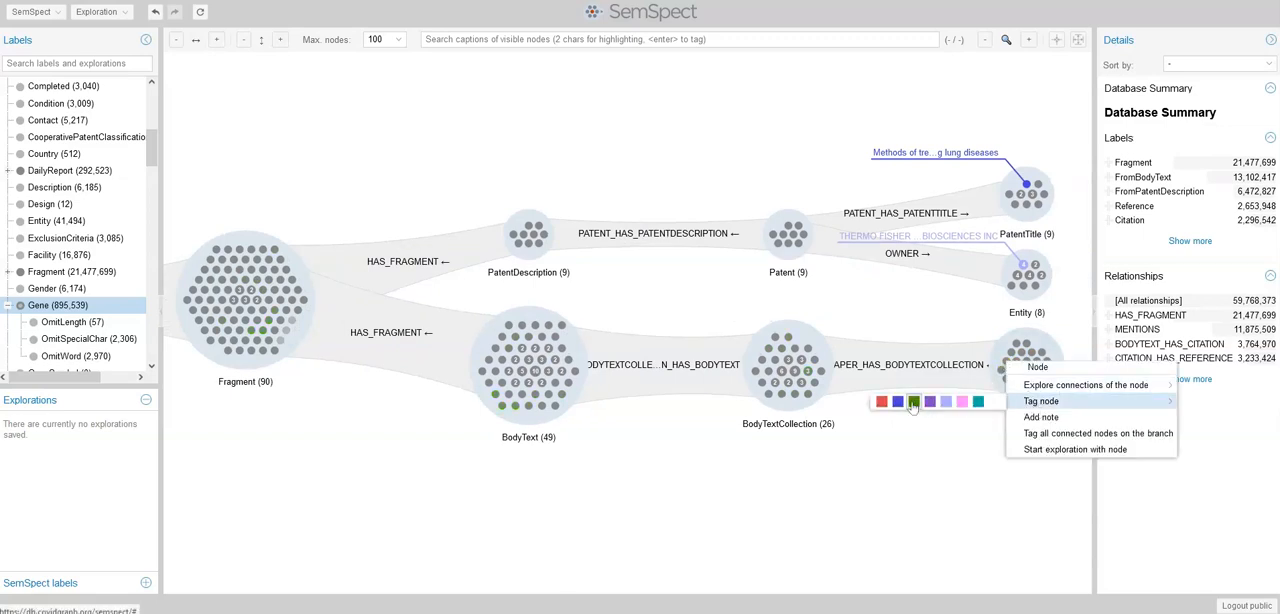
left_click(1019, 387)
right_click(1019, 387)
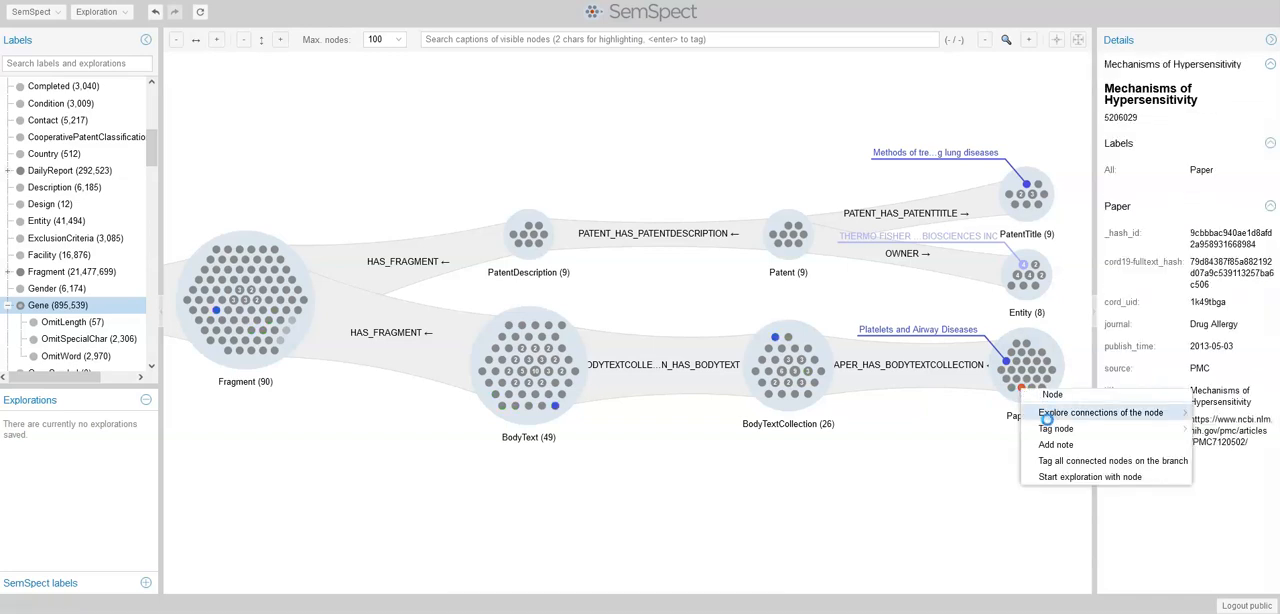
mouse_move(1049, 432)
left_click(898, 429)
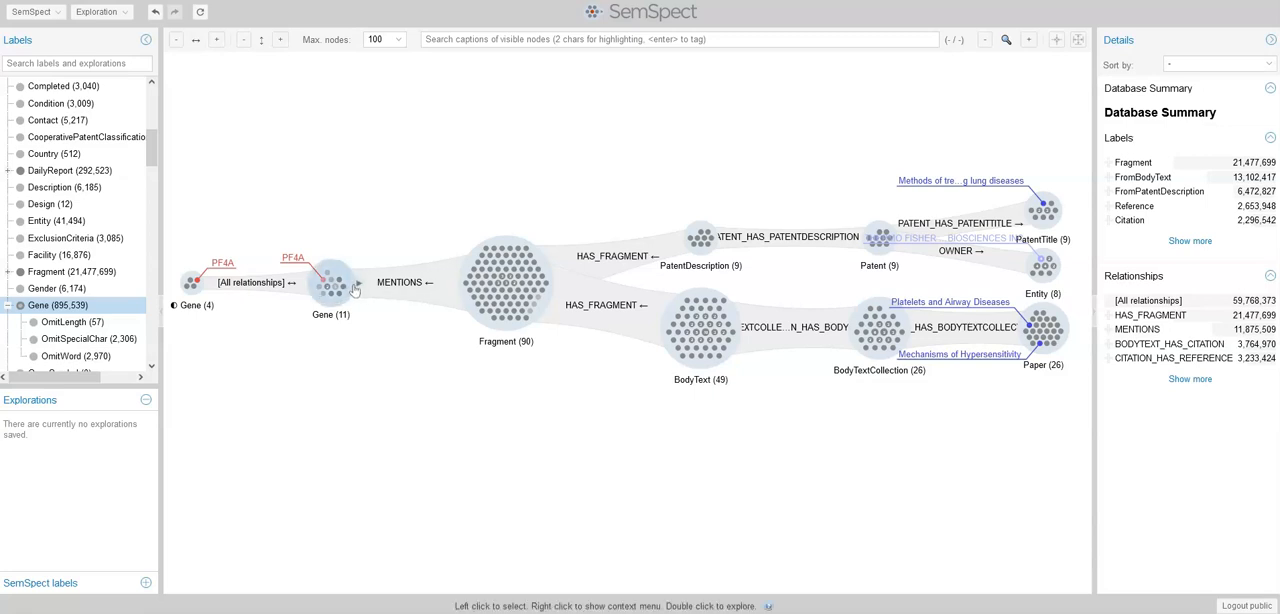
Expand the connected Gene group to Transcript through CODES, and the Transcript group to Protein through CODES
left_click(358, 287)
mouse_move(447, 375)
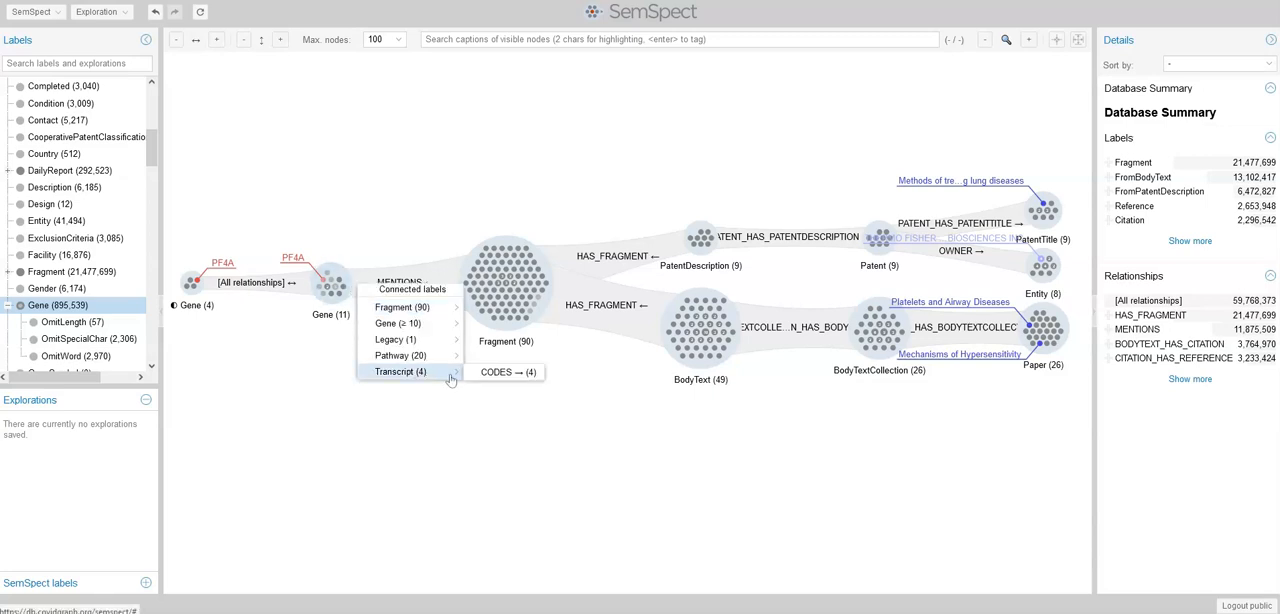
left_click(494, 376)
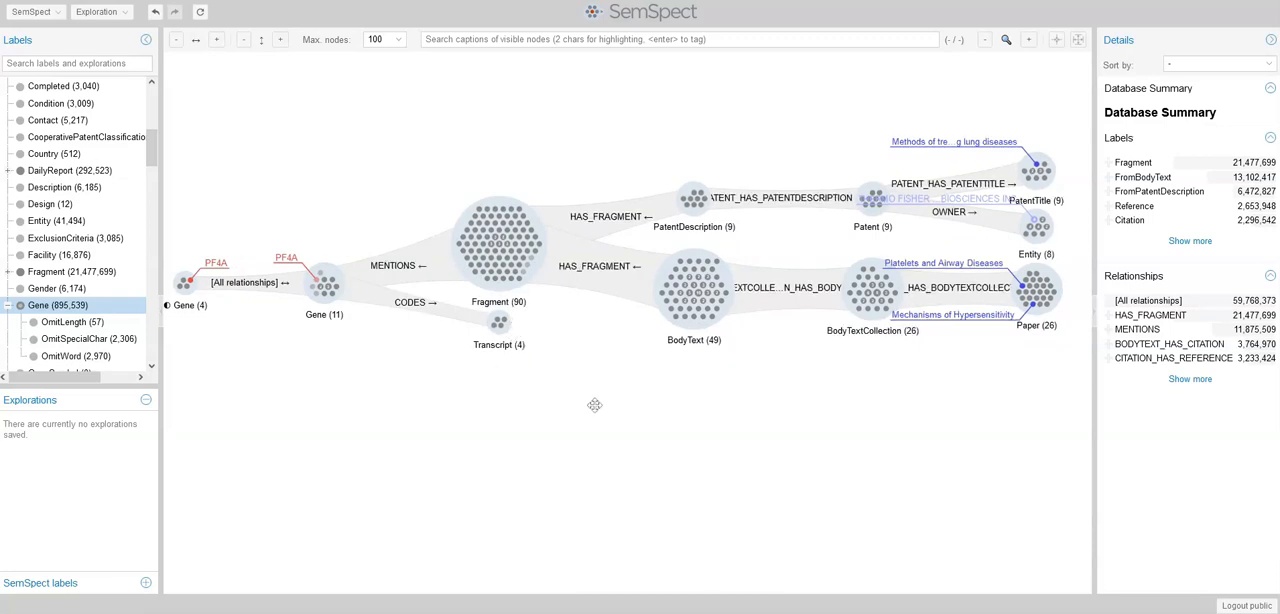
right_click(517, 325)
mouse_move(609, 379)
left_click(638, 377)
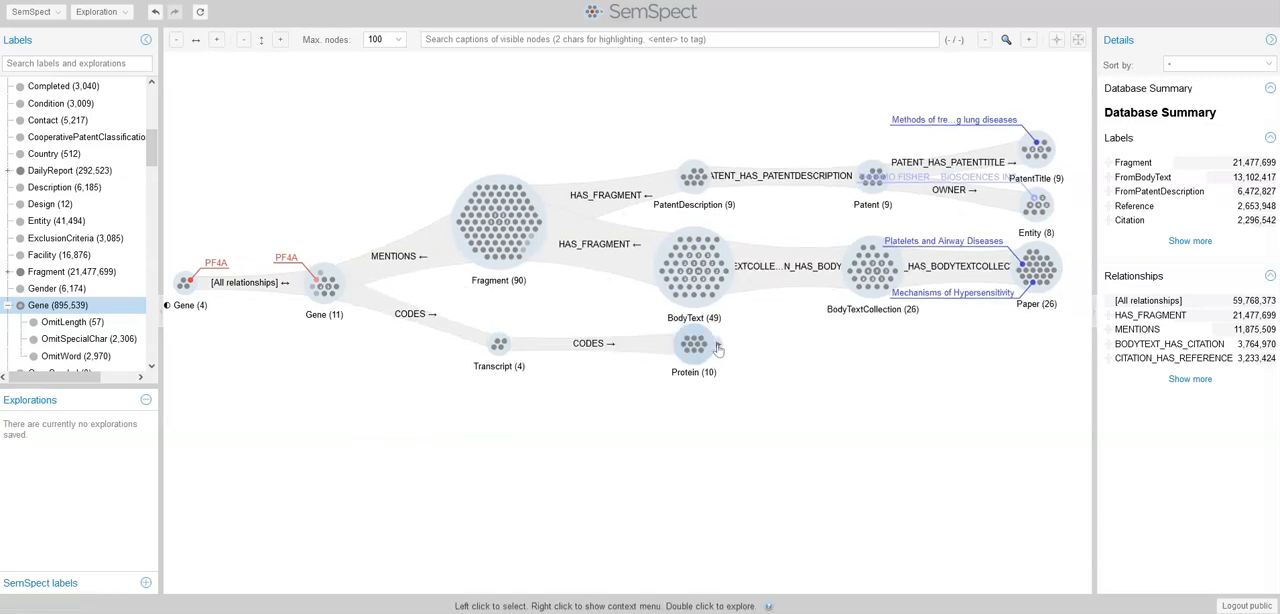
Expand the Protein group to Term through the ASSOCIATION relationship
right_click(717, 347)
mouse_move(751, 402)
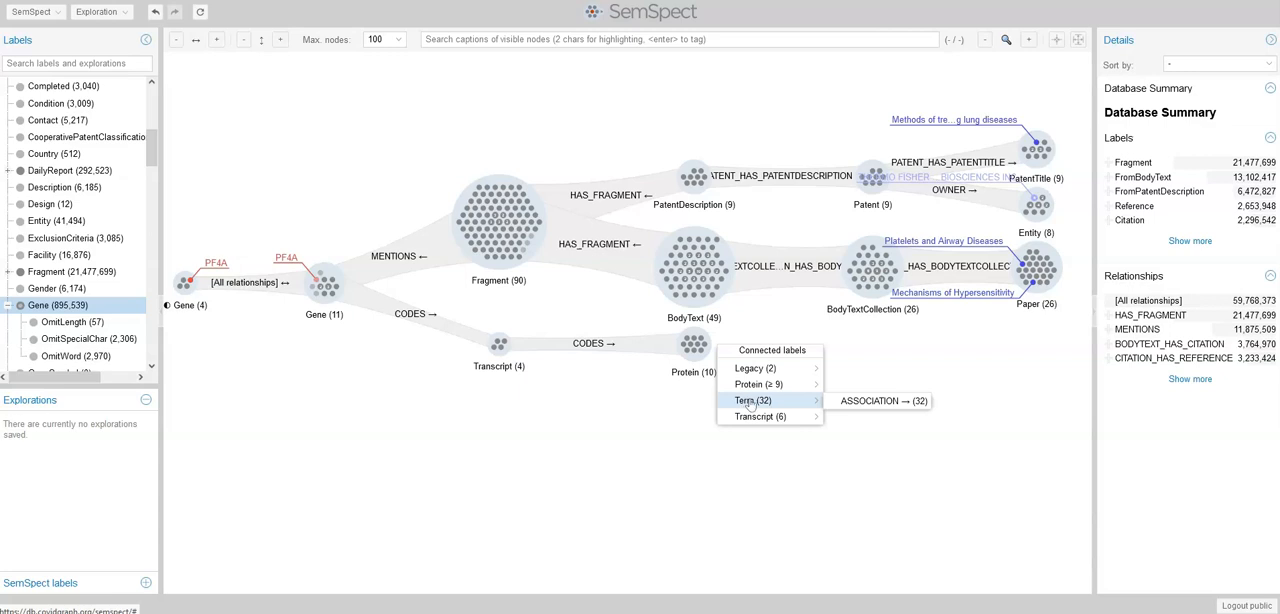
left_click(849, 404)
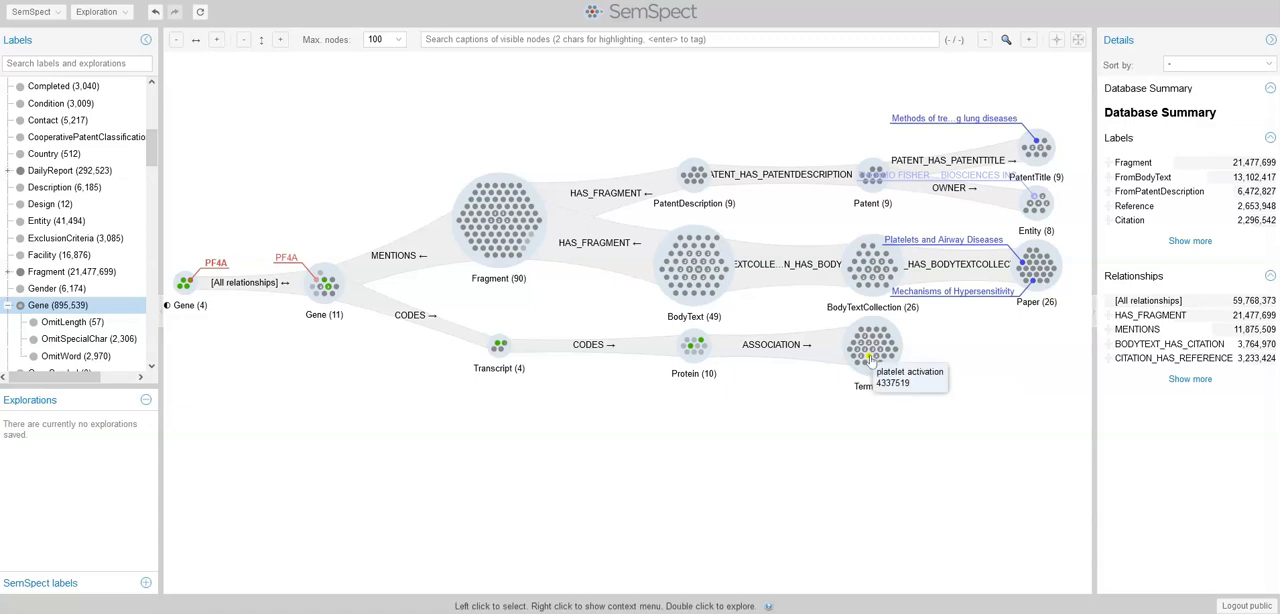
Tag the term nodes "platelet activation" and "heparin binding" red
right_click(871, 358)
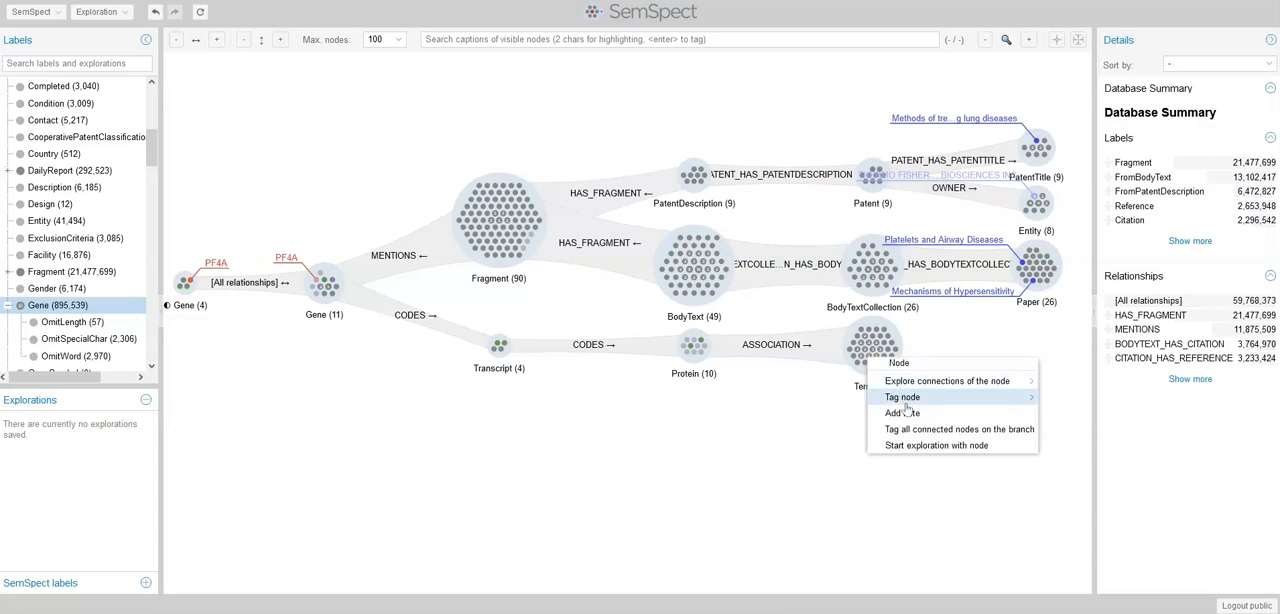
mouse_move(913, 400)
left_click(1049, 398)
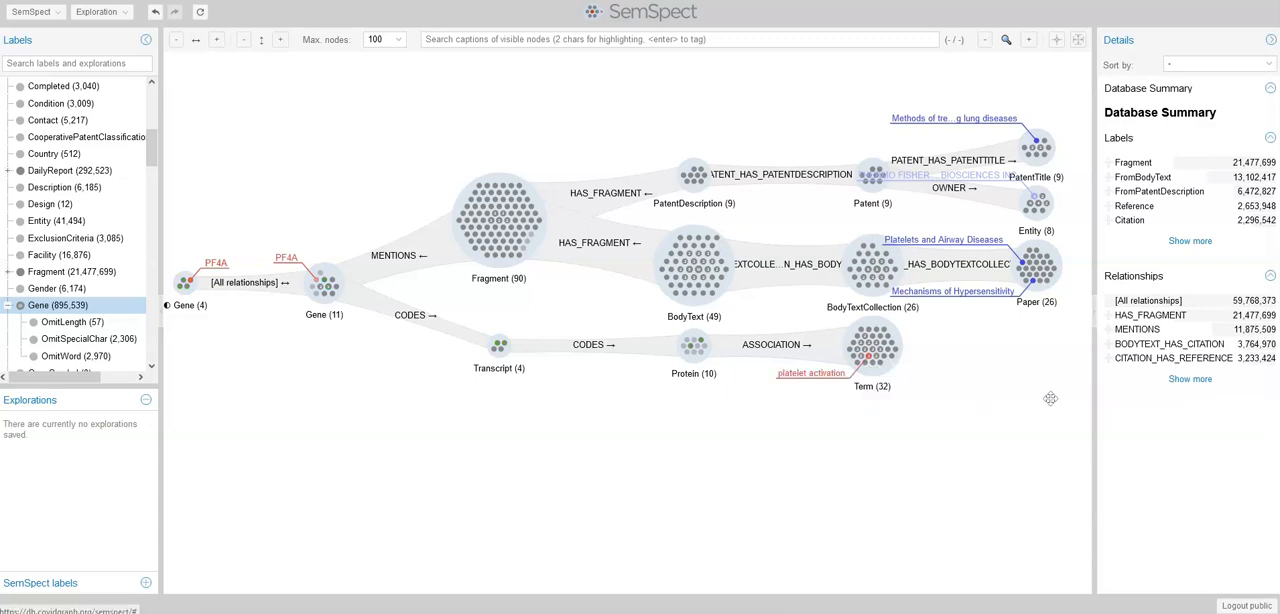
right_click(876, 343)
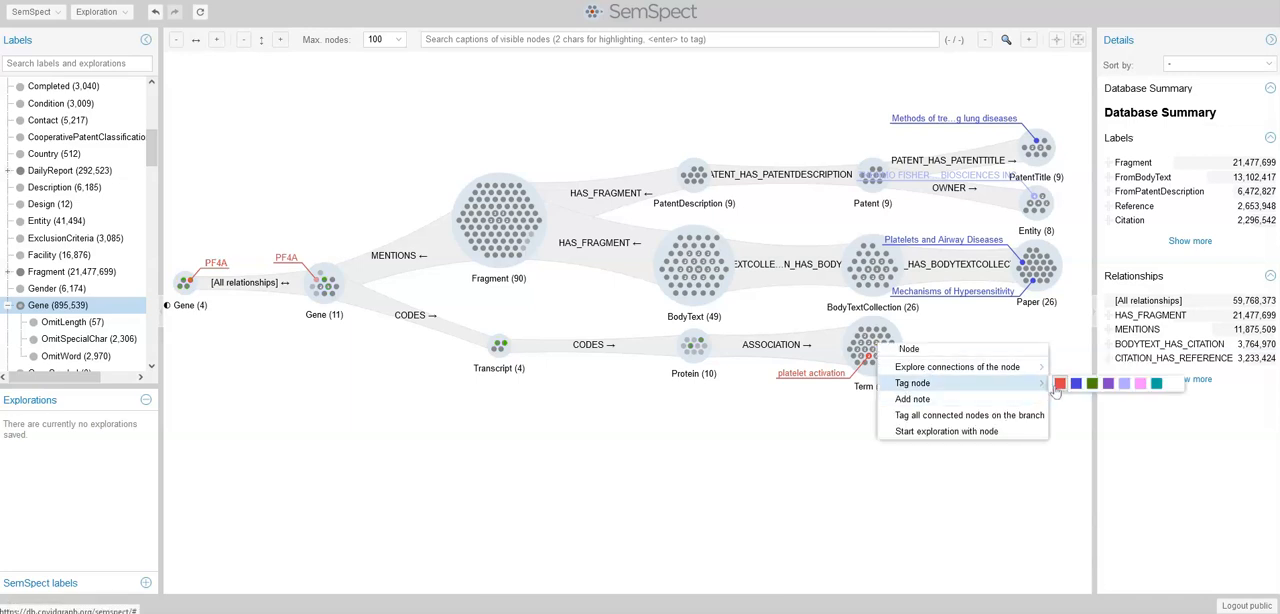
left_click(1052, 385)
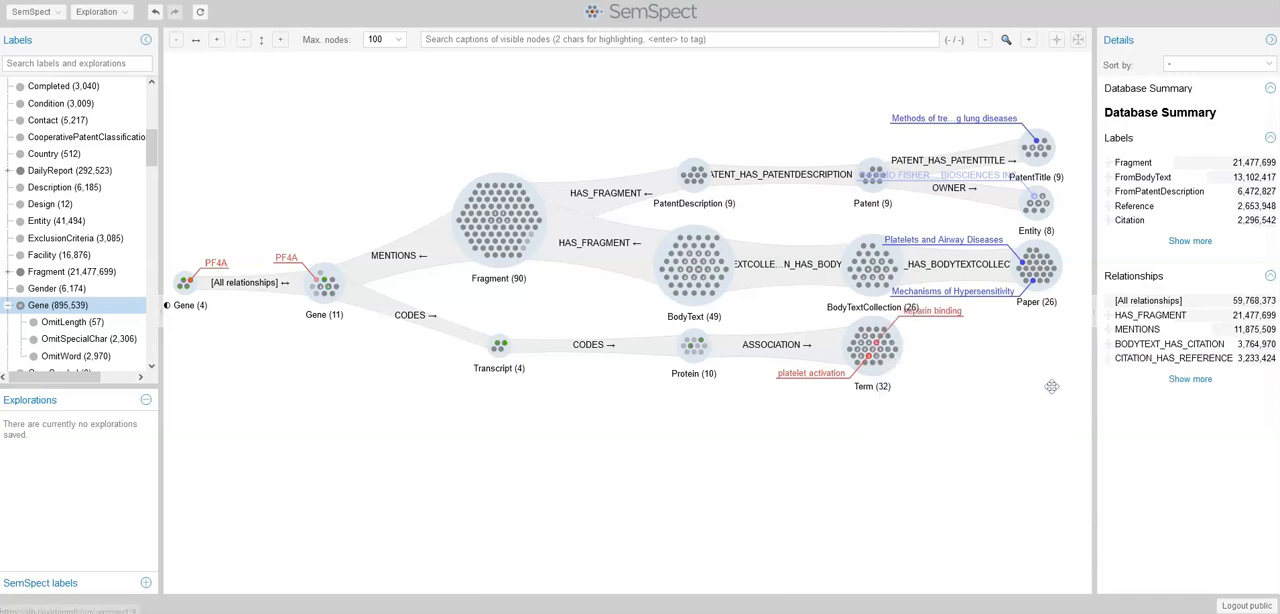
Expand the Term group to MASYMOS_RESOURCE through the MASYMOS_ENTITY_TO_GO relationship
left_click(912, 349)
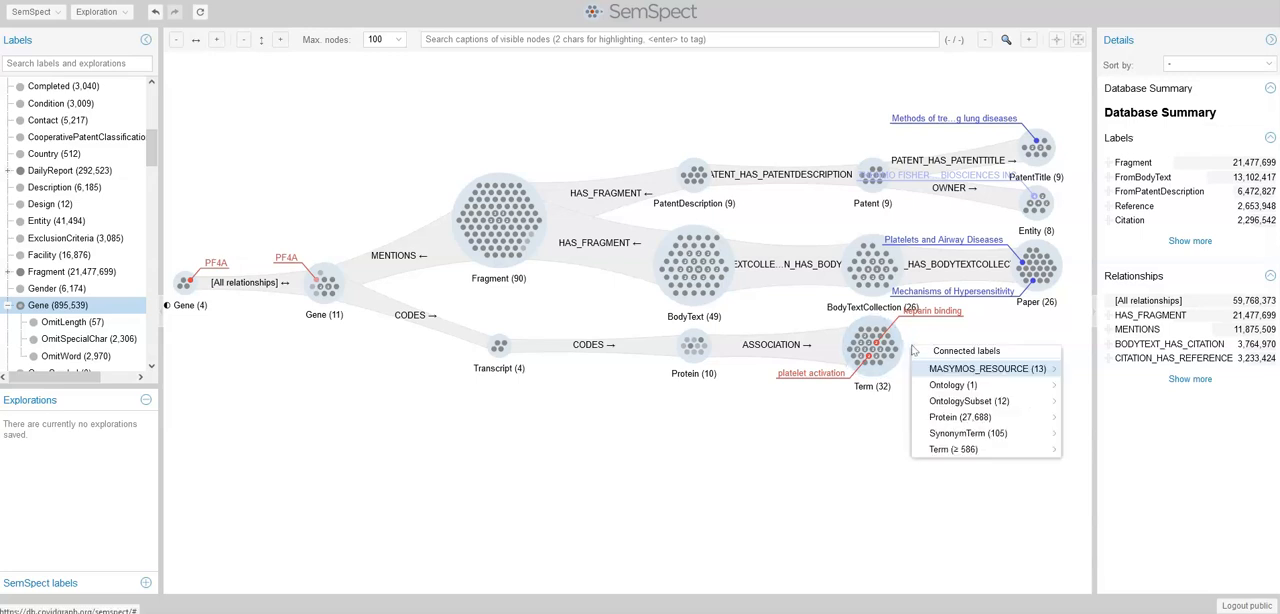
mouse_move(948, 372)
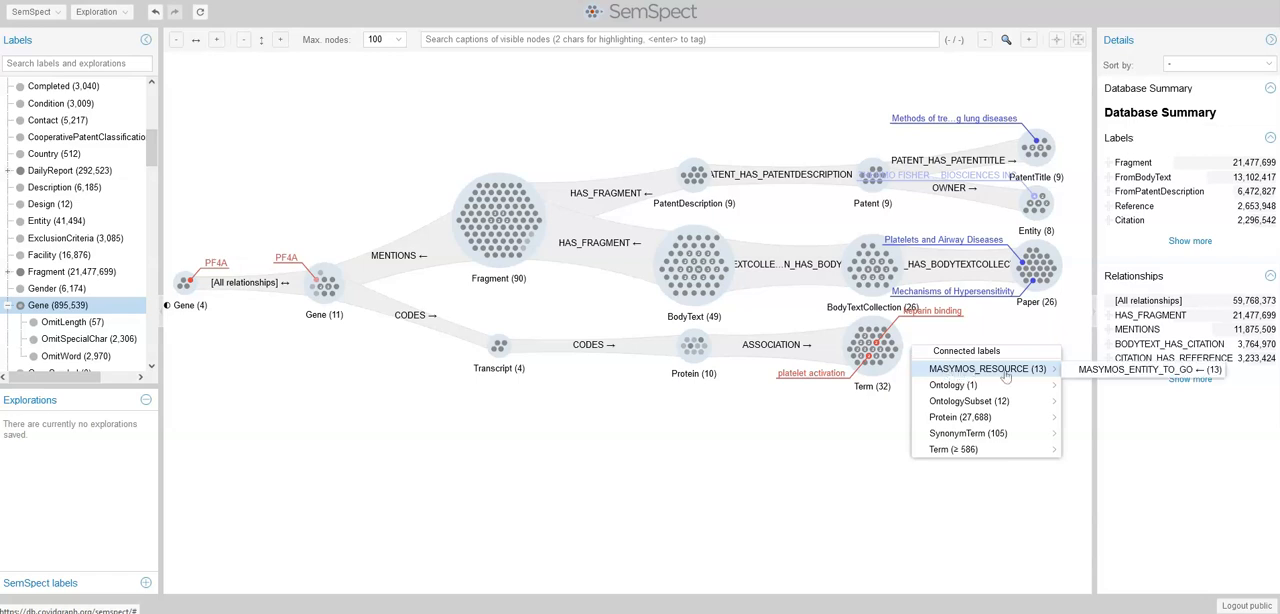
left_click(1077, 371)
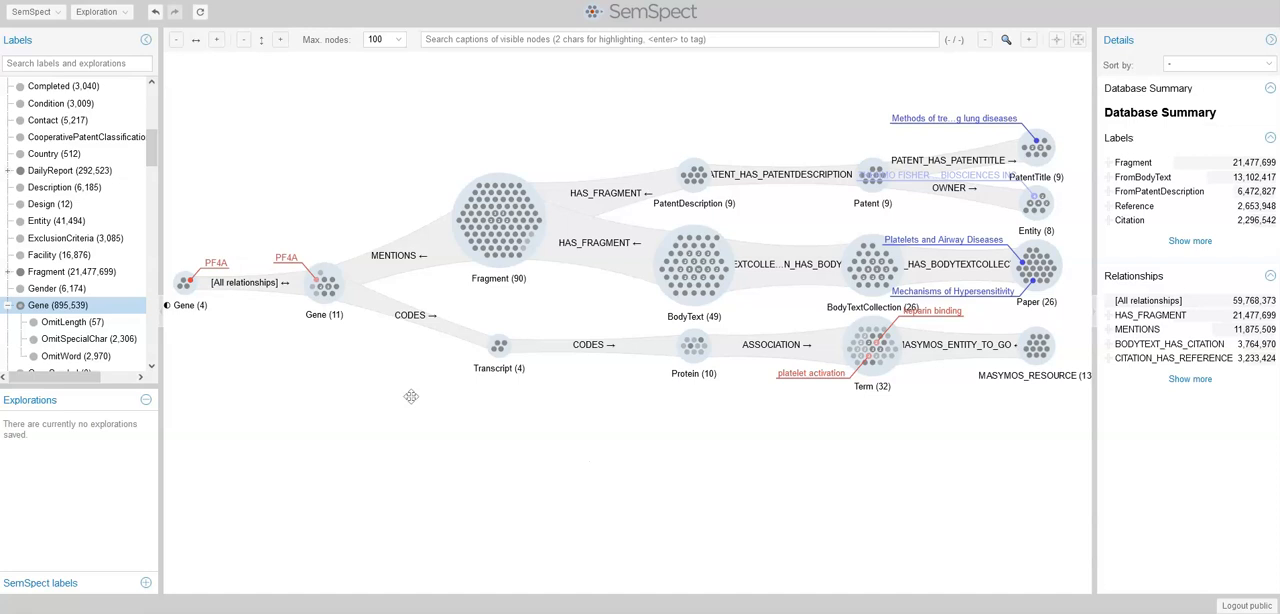
Expand the connected Gene group to Pathway through MEMBER and tag the Hemostasis pathway node blue
left_click(352, 289)
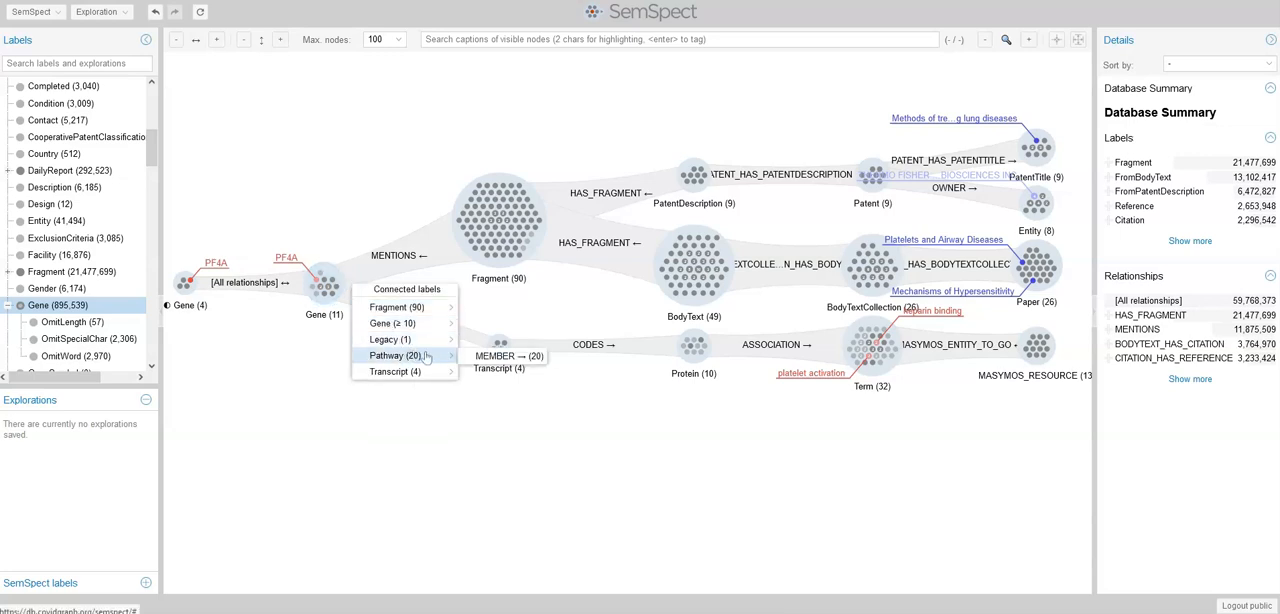
left_click(474, 358)
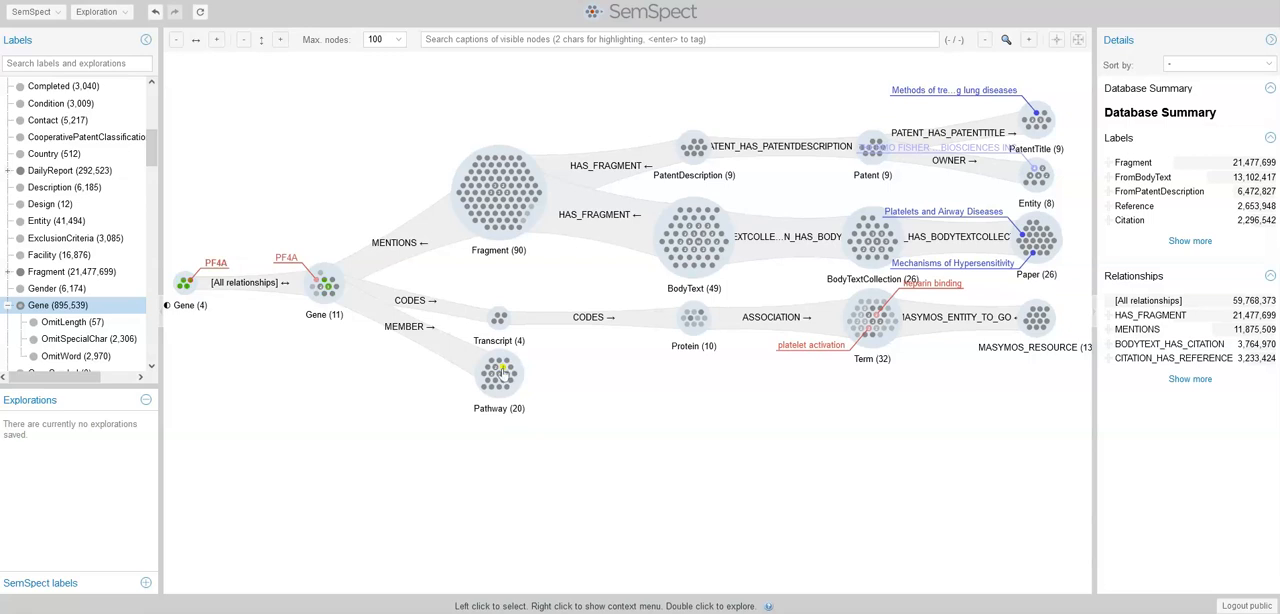
mouse_move(503, 370)
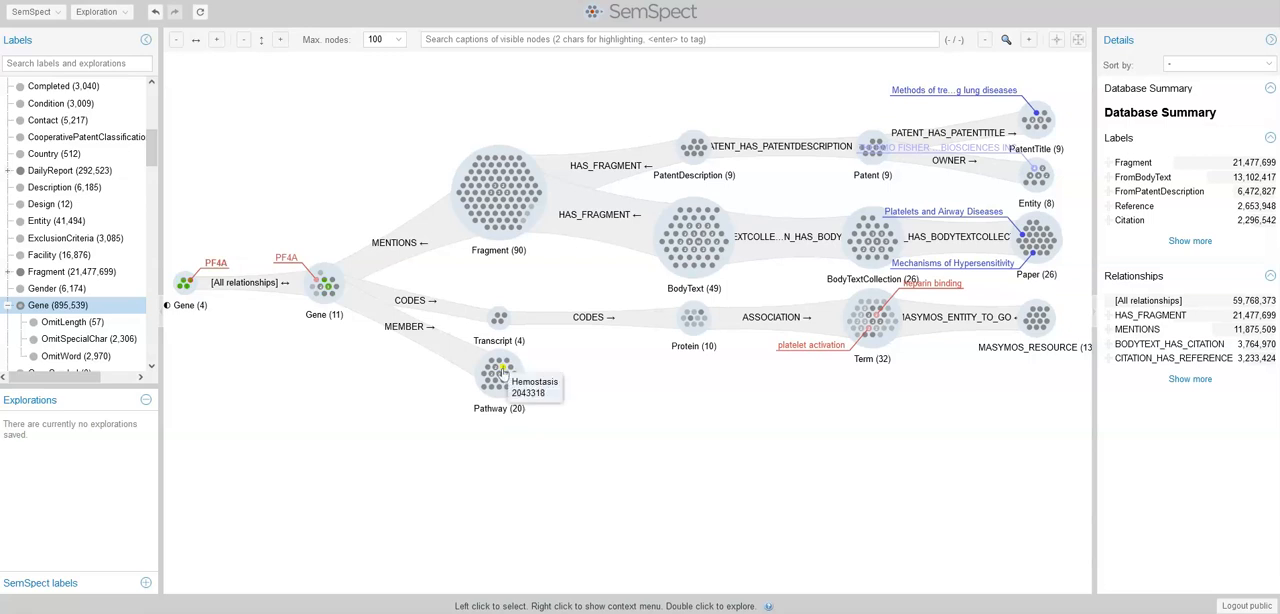
right_click(503, 370)
mouse_move(628, 414)
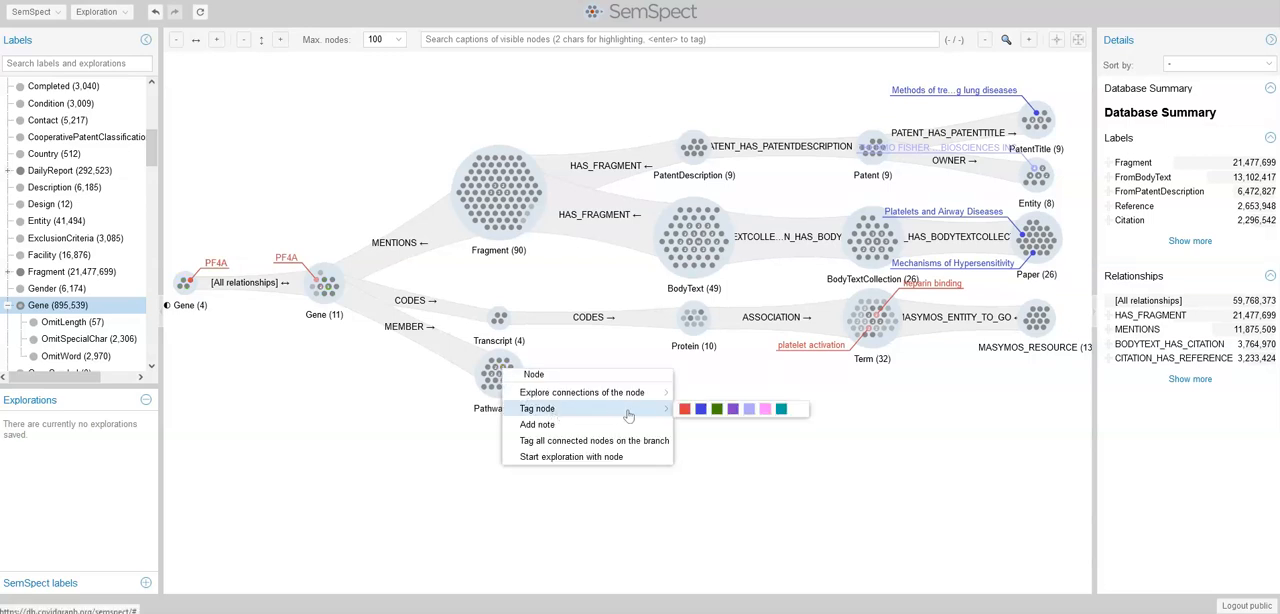
left_click(701, 409)
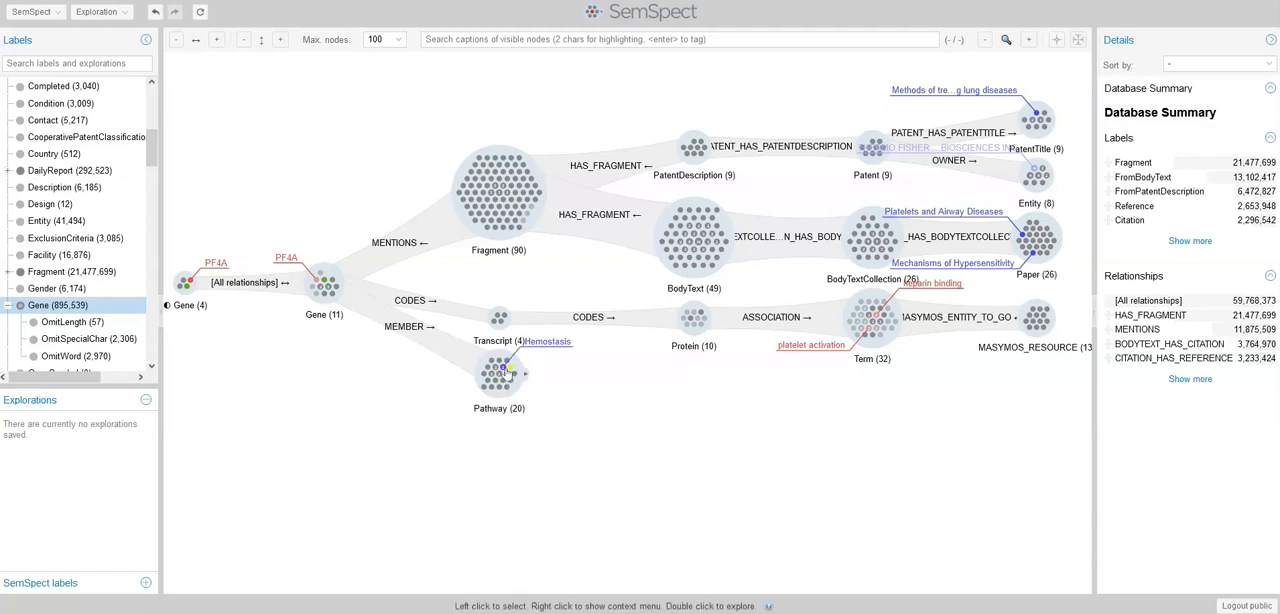
Tag all nodes connected to the Hemostasis pathway node along its branch
mouse_move(507, 371)
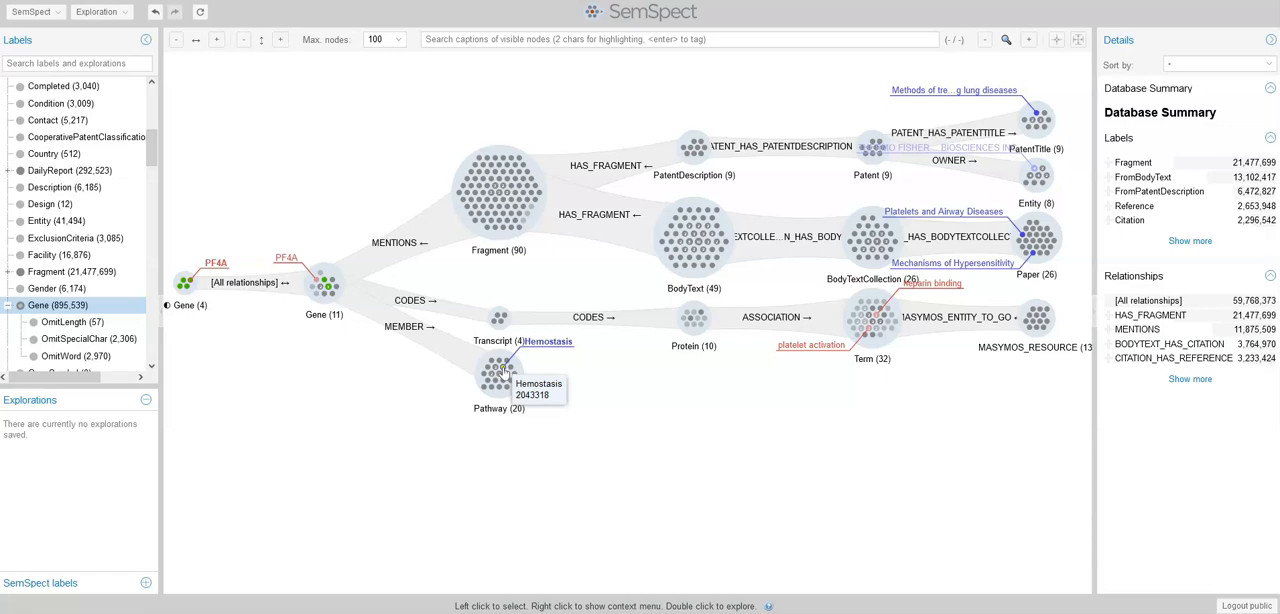
right_click(505, 369)
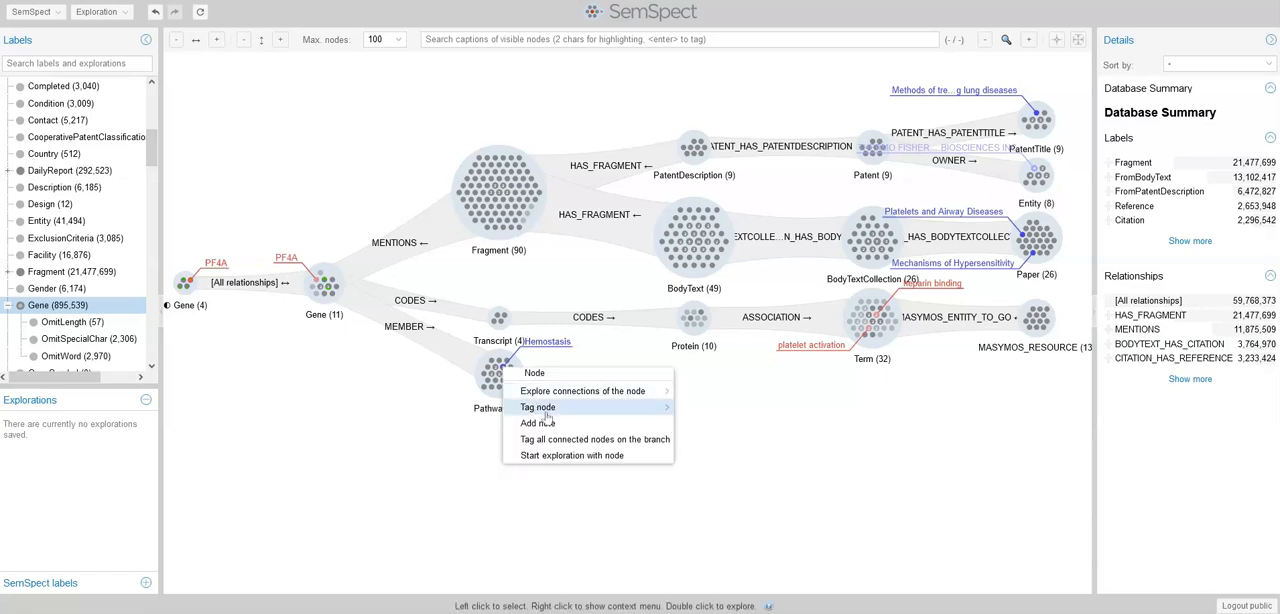
left_click(595, 440)
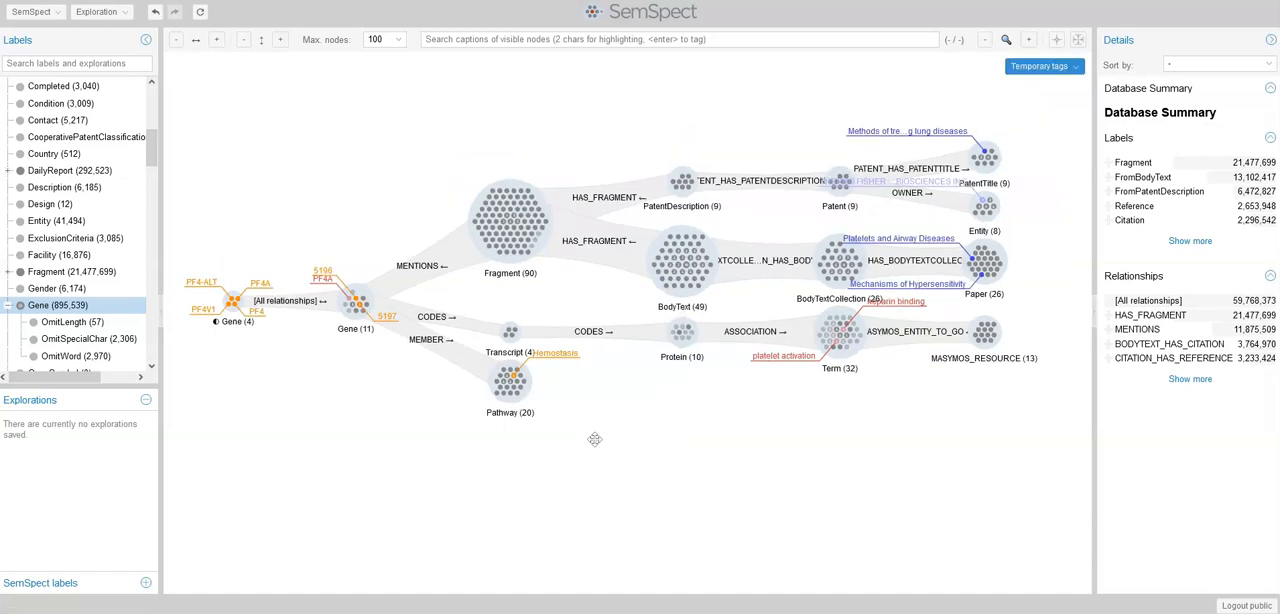